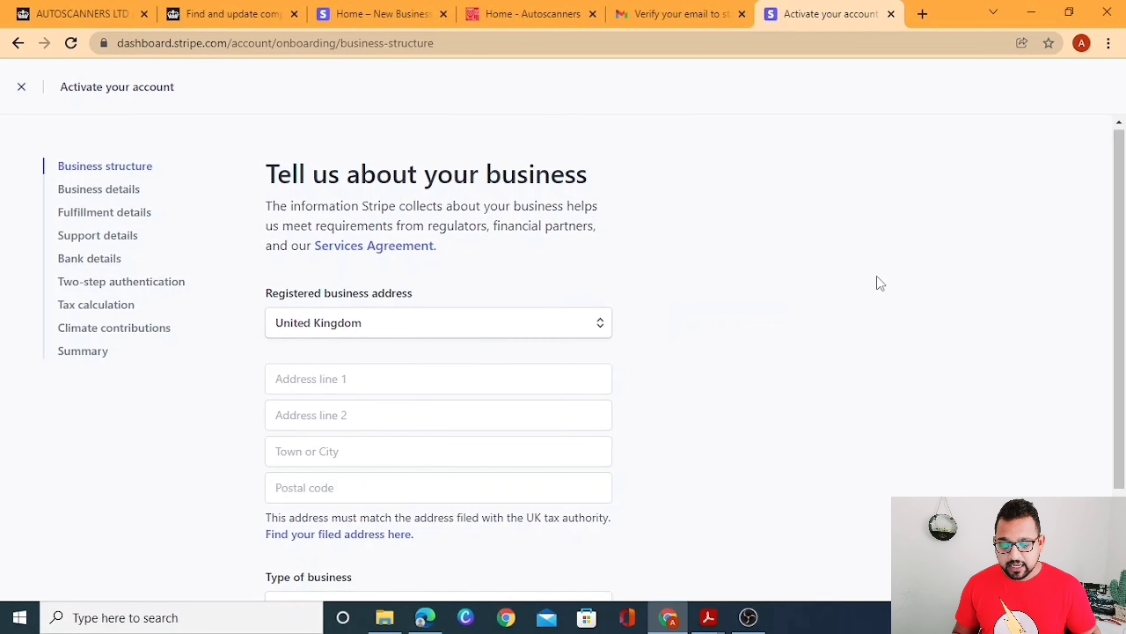
Copy the second officer's address from Companies House for Stripe's Address line 1.
{"action": "scroll", "coordinate": [194, 230], "scroll_direction": "down", "scroll_amount": 3}
{"action": "left_click", "coordinate": [394, 244]}
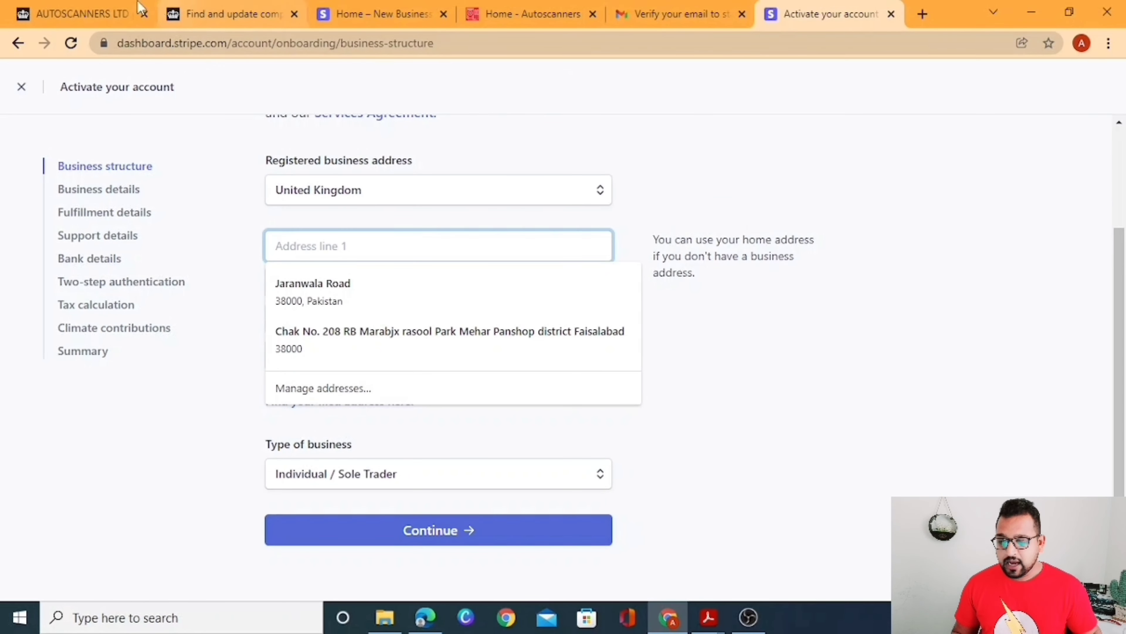
{"action": "left_click", "coordinate": [106, 7]}
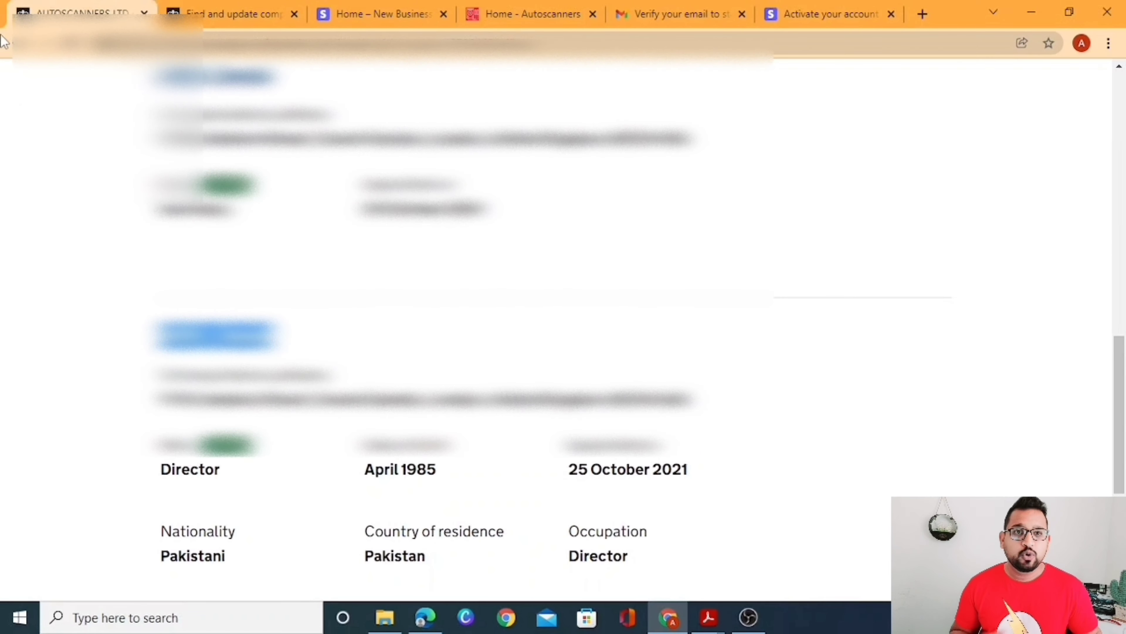
{"action": "triple_click", "coordinate": [514, 398]}
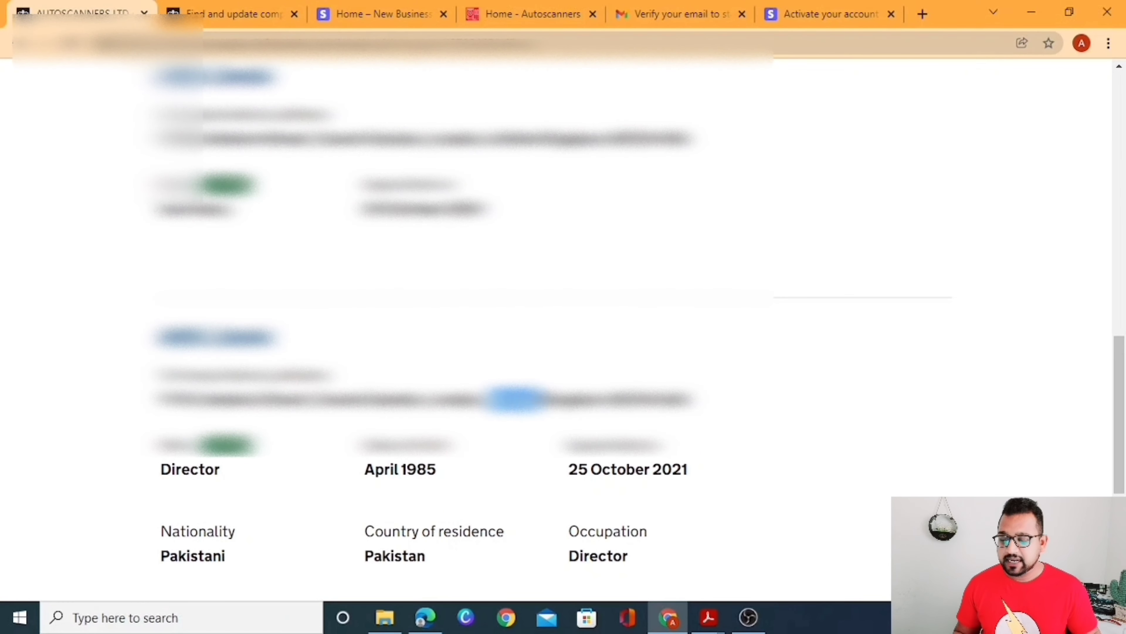
{"action": "right_click", "coordinate": [514, 401]}
{"action": "left_click", "coordinate": [586, 413]}
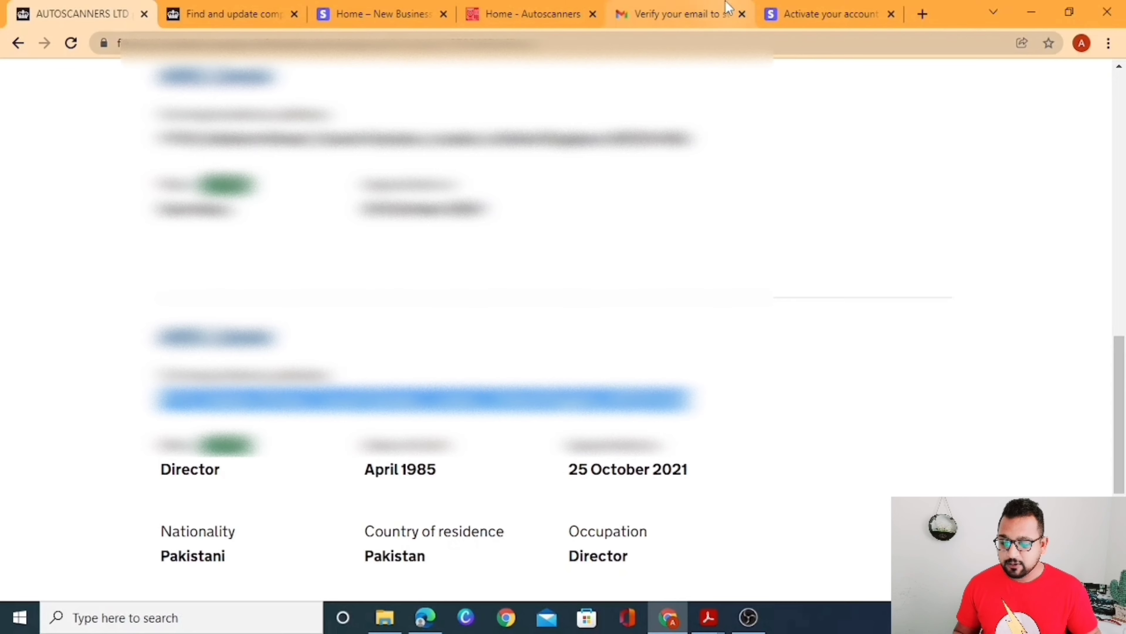
{"action": "left_click", "coordinate": [678, 14]}
{"action": "left_click", "coordinate": [416, 7]}
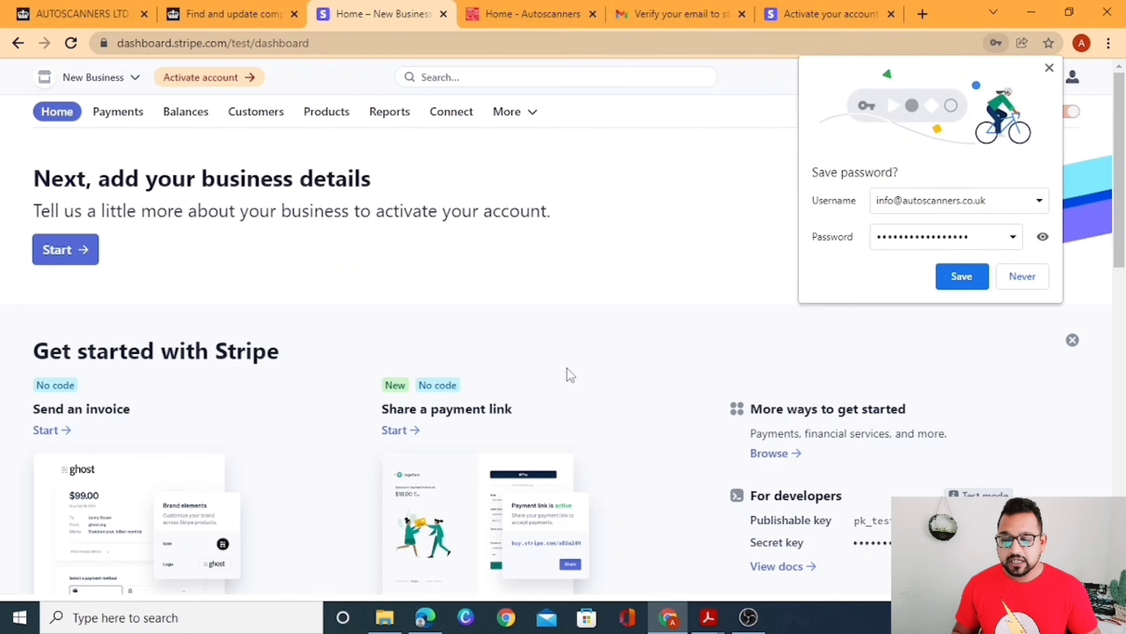
{"action": "left_click", "coordinate": [843, 8]}
Paste the address into Address line 1 and move postcode WC2H 9JQ into Postal code.
{"action": "key", "text": "ctrl+v"}
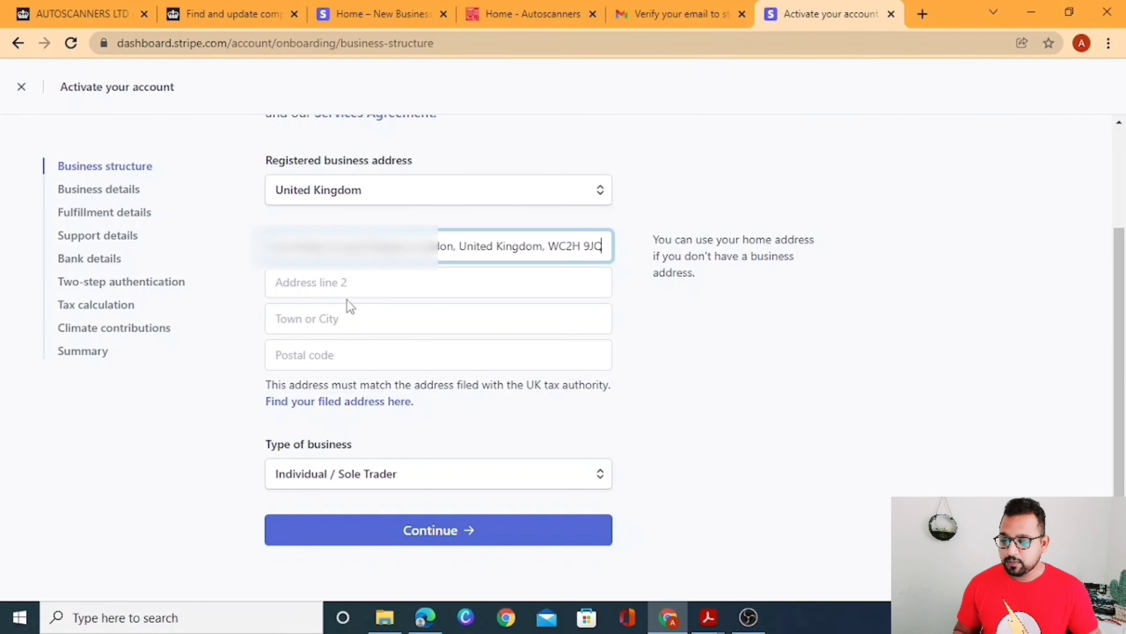
{"action": "double_click", "coordinate": [586, 246]}
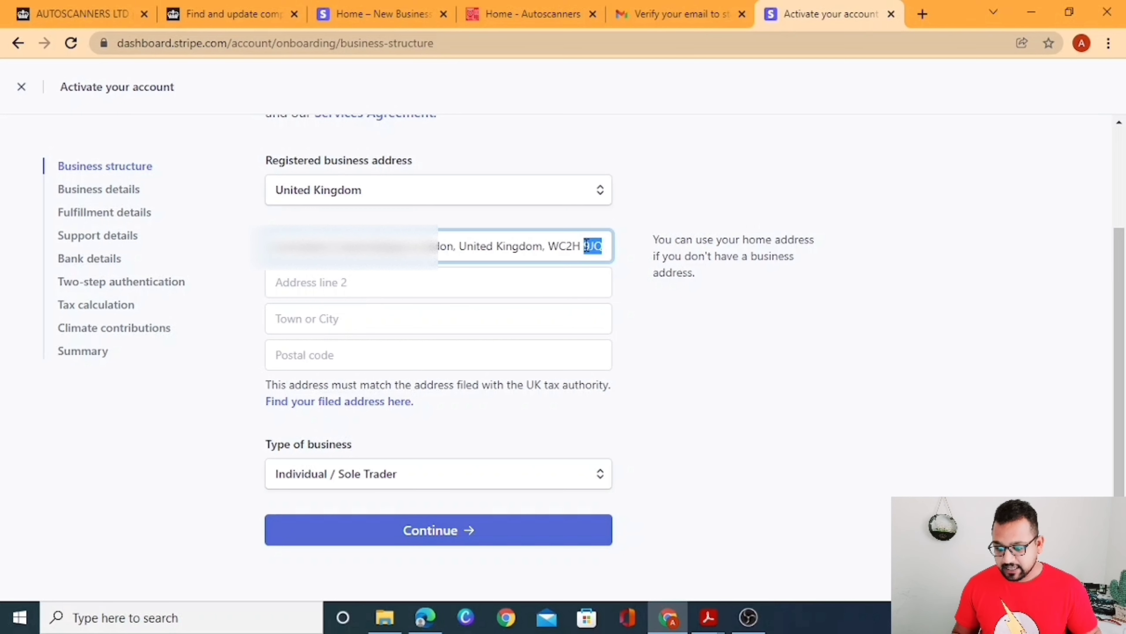
{"action": "left_click_drag", "start_coordinate": [605, 248], "coordinate": [550, 247]}
{"action": "right_click", "coordinate": [560, 247]}
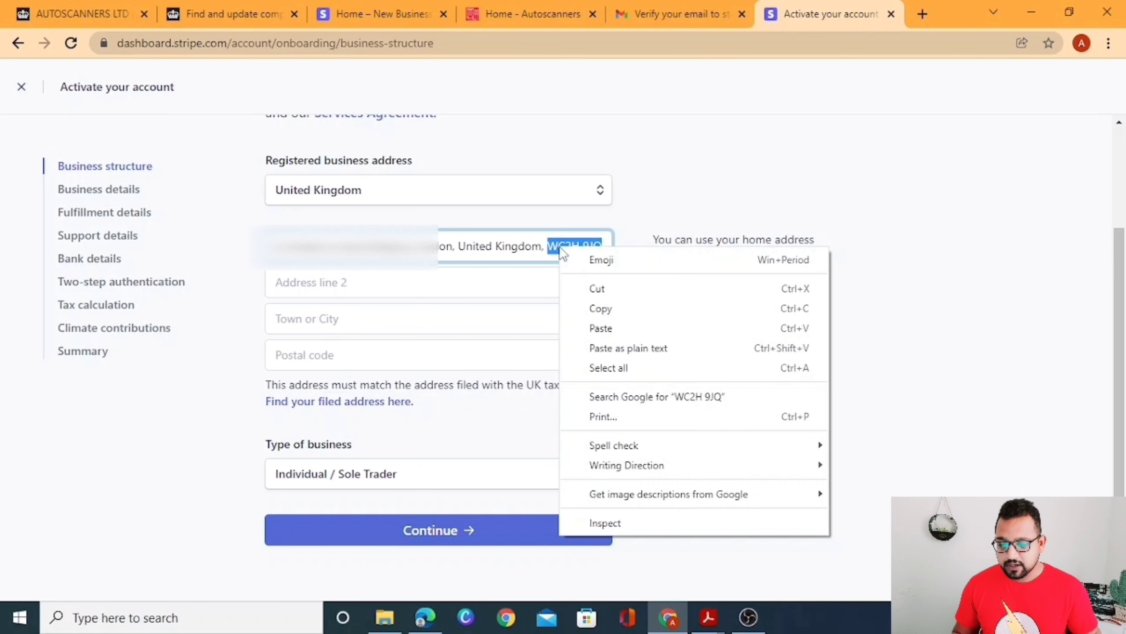
{"action": "left_click", "coordinate": [585, 314]}
{"action": "key", "text": "Delete"}
{"action": "left_click", "coordinate": [382, 360]}
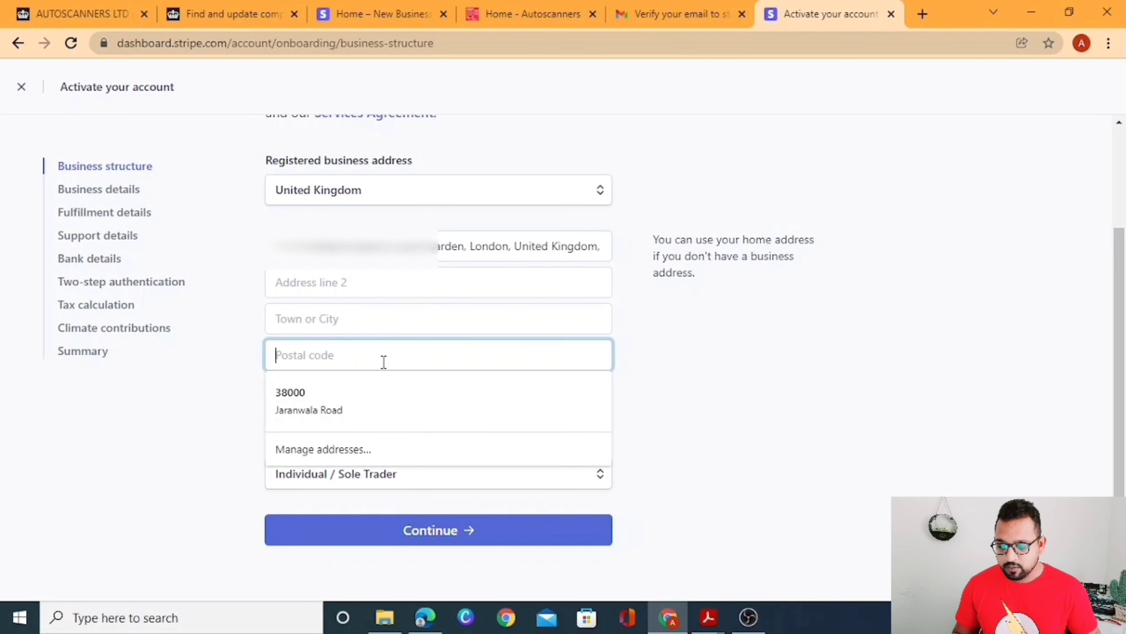
{"action": "key", "text": "ctrl+v"}
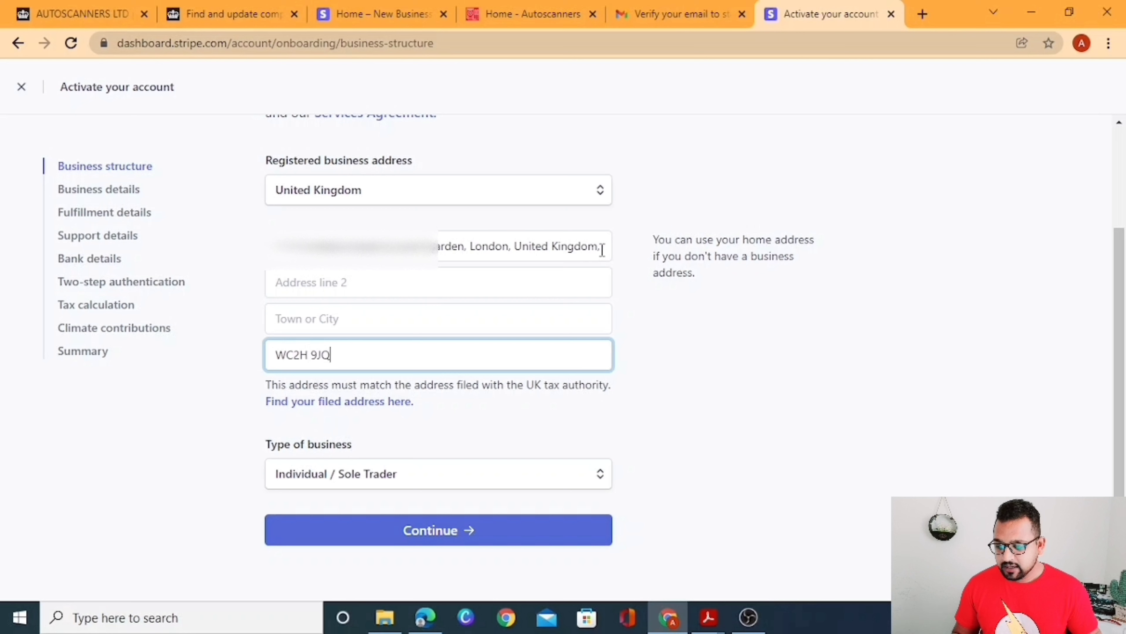
Delete 'United Kingdom', the duplicate postcode and the trailing comma from Address line 1.
{"action": "left_click_drag", "start_coordinate": [601, 250], "coordinate": [544, 250]}
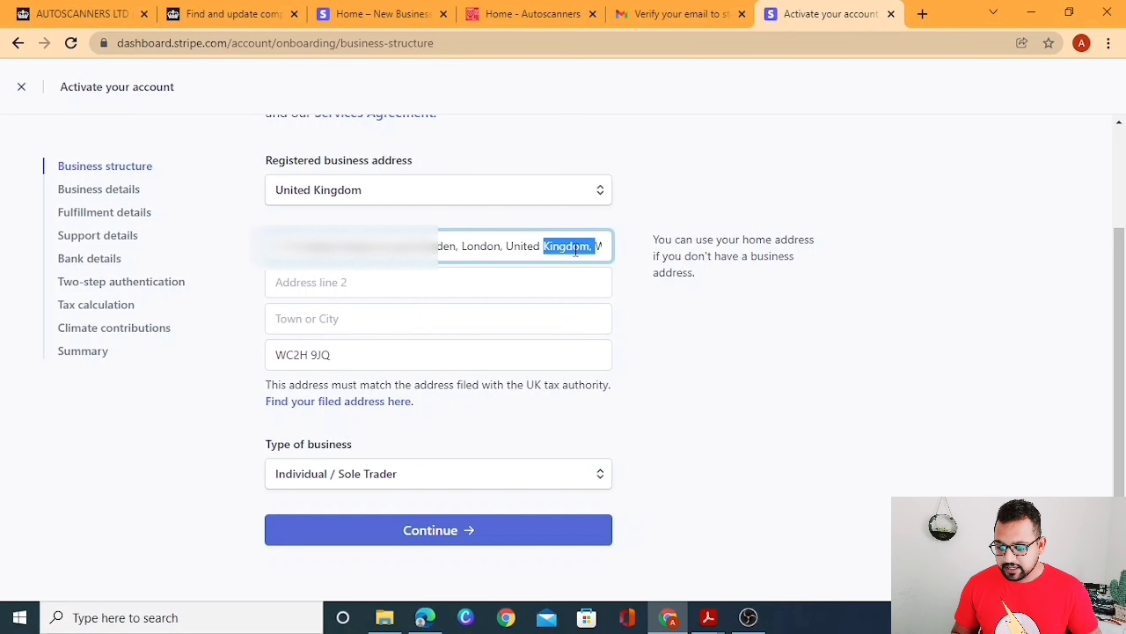
{"action": "key", "text": "BackSpace"}
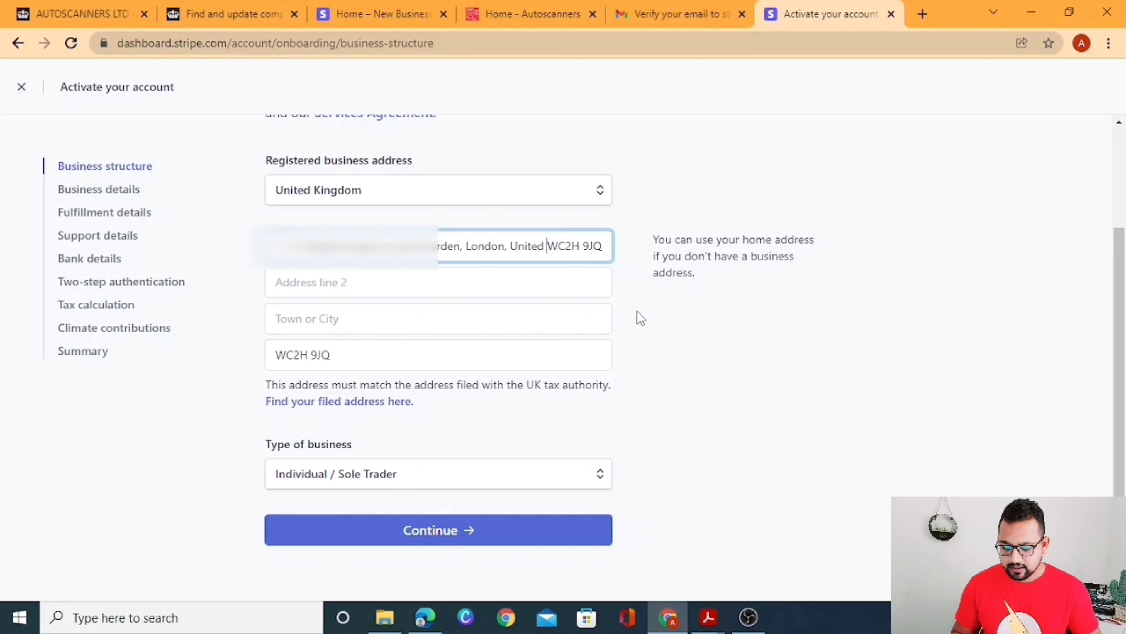
{"action": "key", "text": "BackSpace"}
{"action": "left_click_drag", "start_coordinate": [605, 247], "coordinate": [512, 248]}
{"action": "key", "text": "BackSpace"}
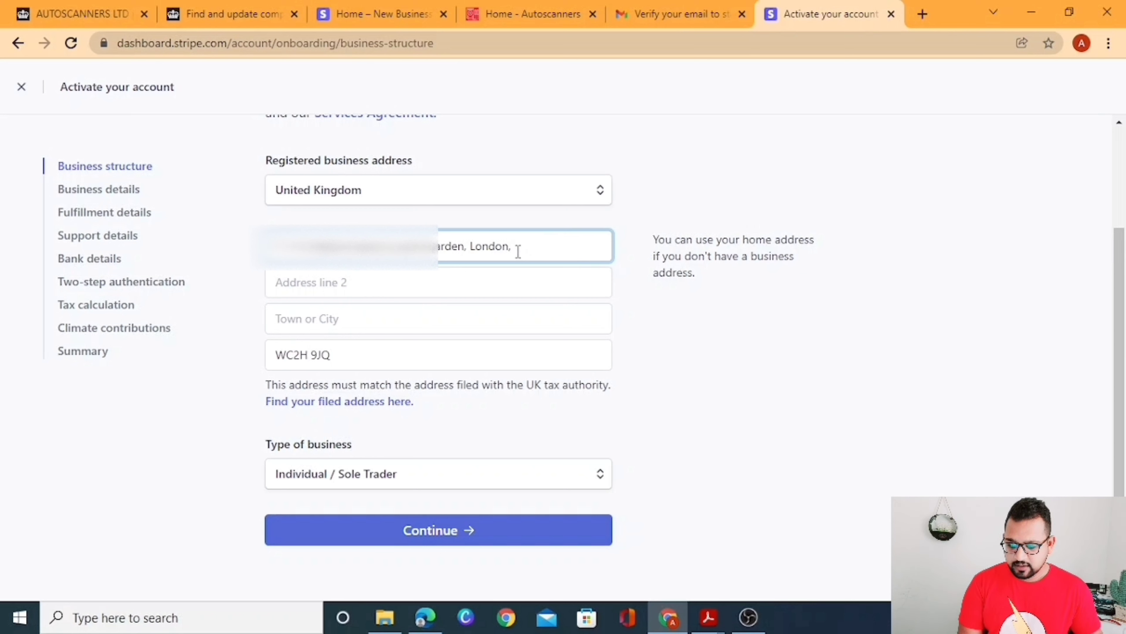
{"action": "key", "text": "BackSpace"}
{"action": "key", "text": "BackSpace"}
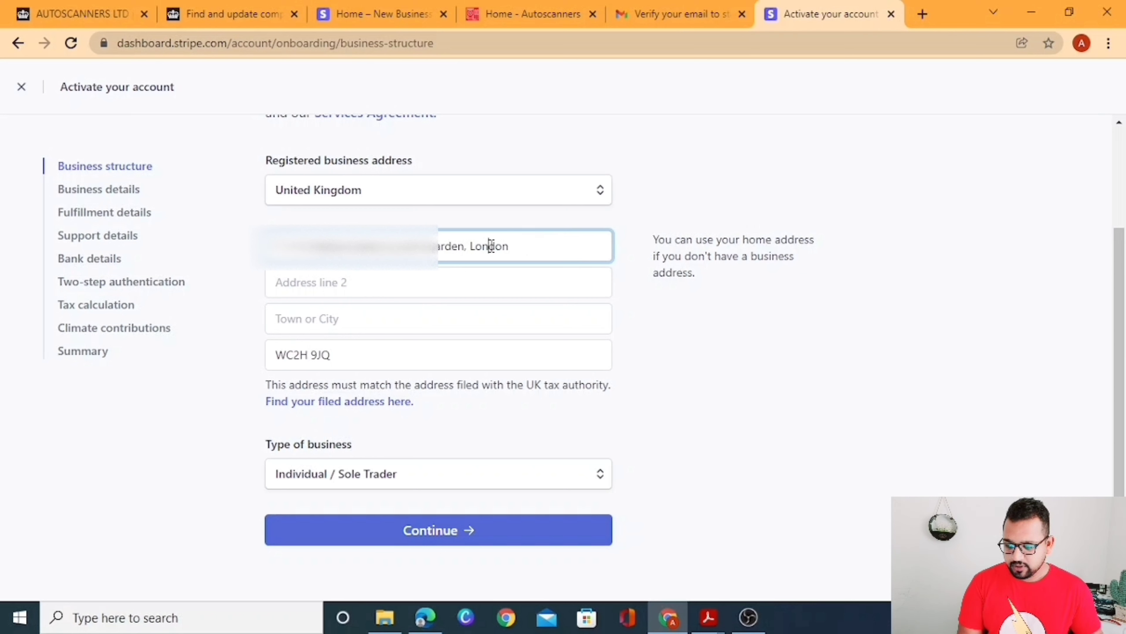
Move London from Address line 1 into Town or City and remove the leftover comma.
{"action": "double_click", "coordinate": [492, 246]}
{"action": "right_click", "coordinate": [492, 245]}
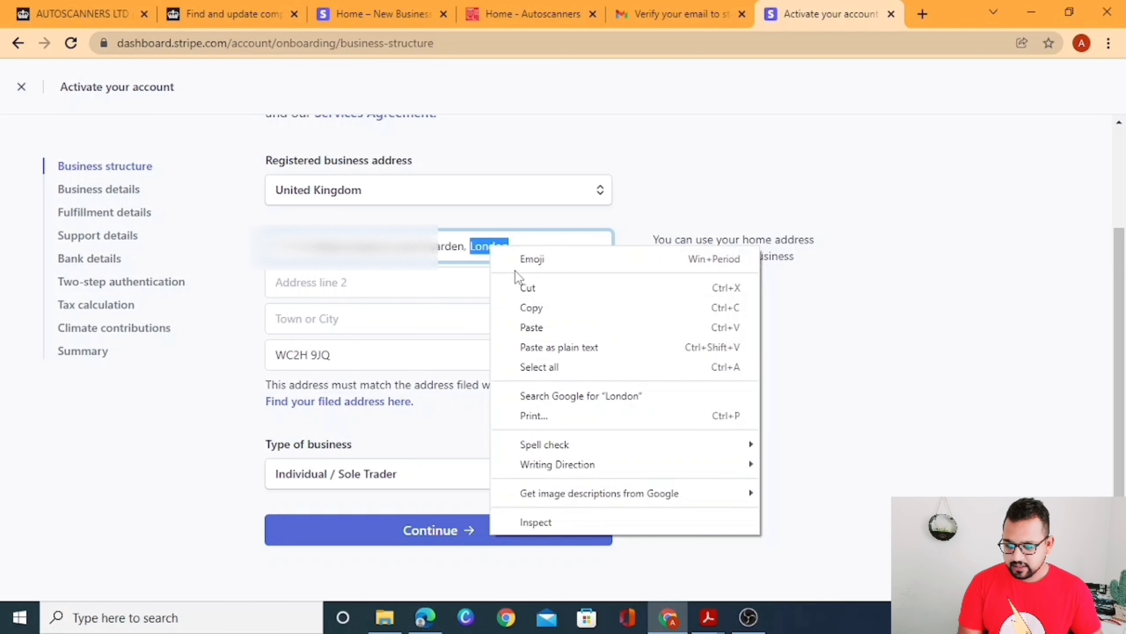
{"action": "left_click", "coordinate": [527, 308]}
{"action": "right_click", "coordinate": [484, 245]}
{"action": "left_click", "coordinate": [515, 286]}
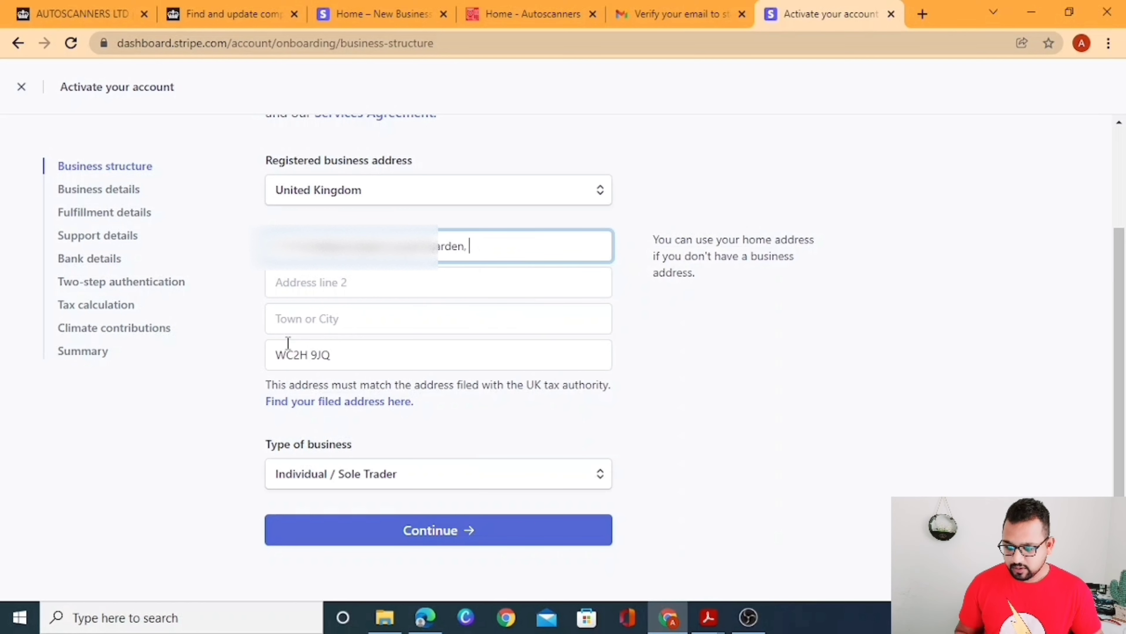
{"action": "left_click", "coordinate": [362, 316]}
{"action": "key", "text": "ctrl+v"}
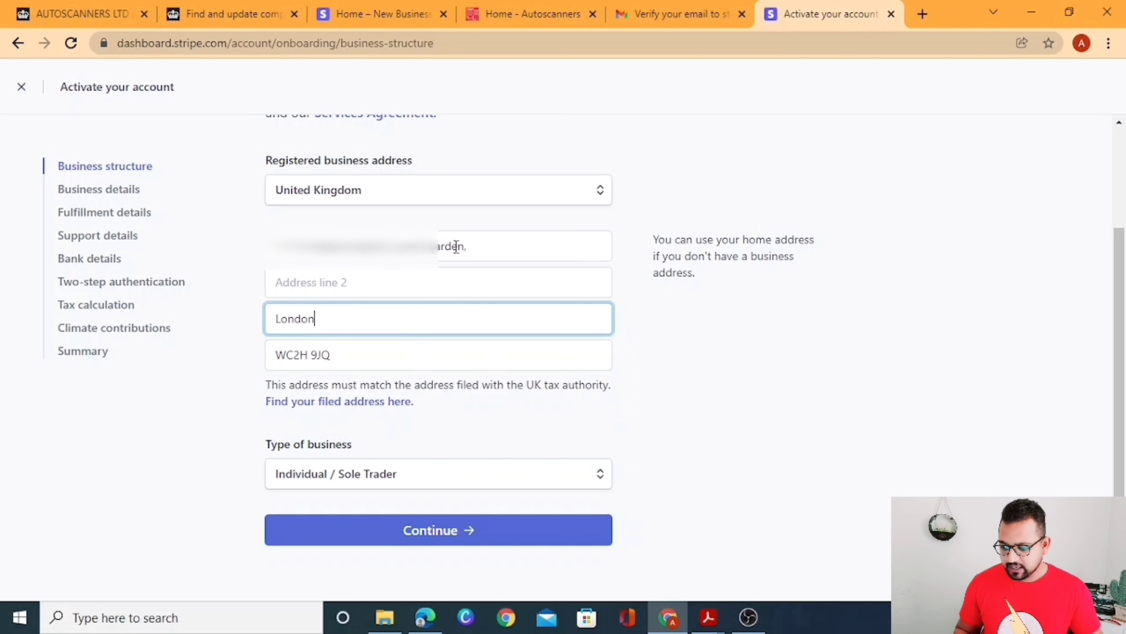
{"action": "left_click", "coordinate": [478, 248]}
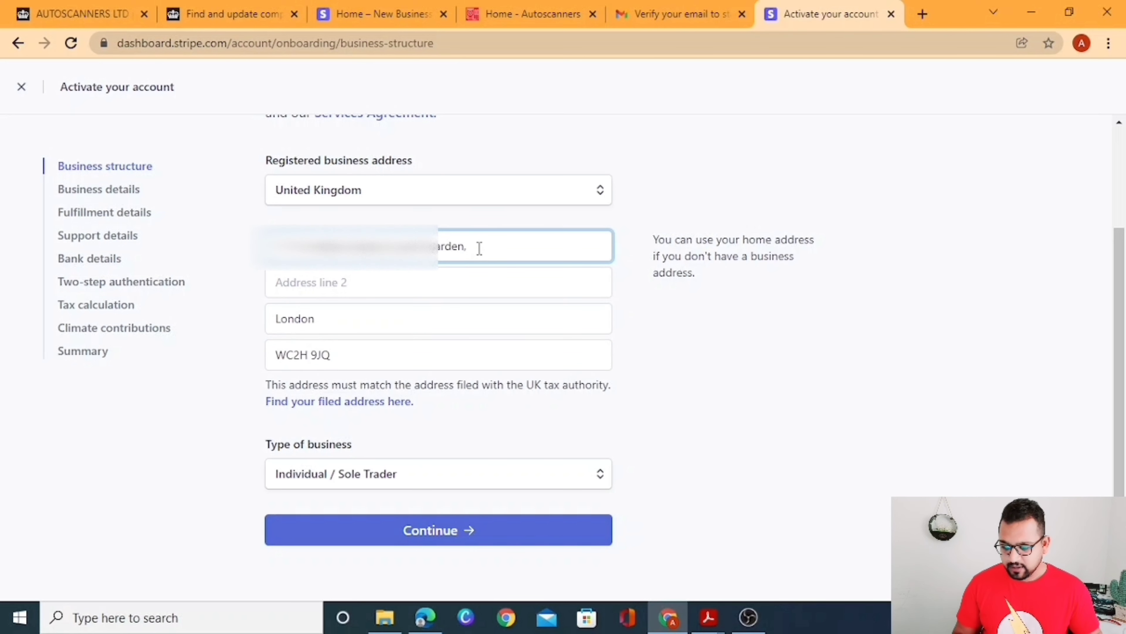
{"action": "key", "text": "BackSpace"}
{"action": "key", "text": "BackSpace"}
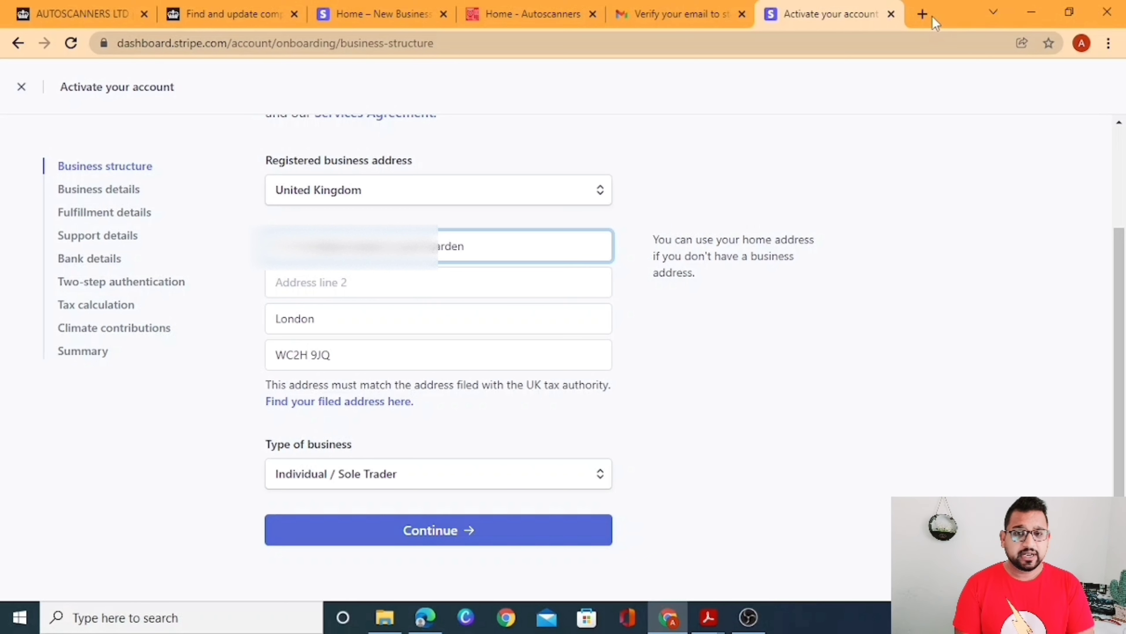
Load registeredaddress.co.uk in a fresh Chrome tab.
{"action": "left_click", "coordinate": [923, 13]}
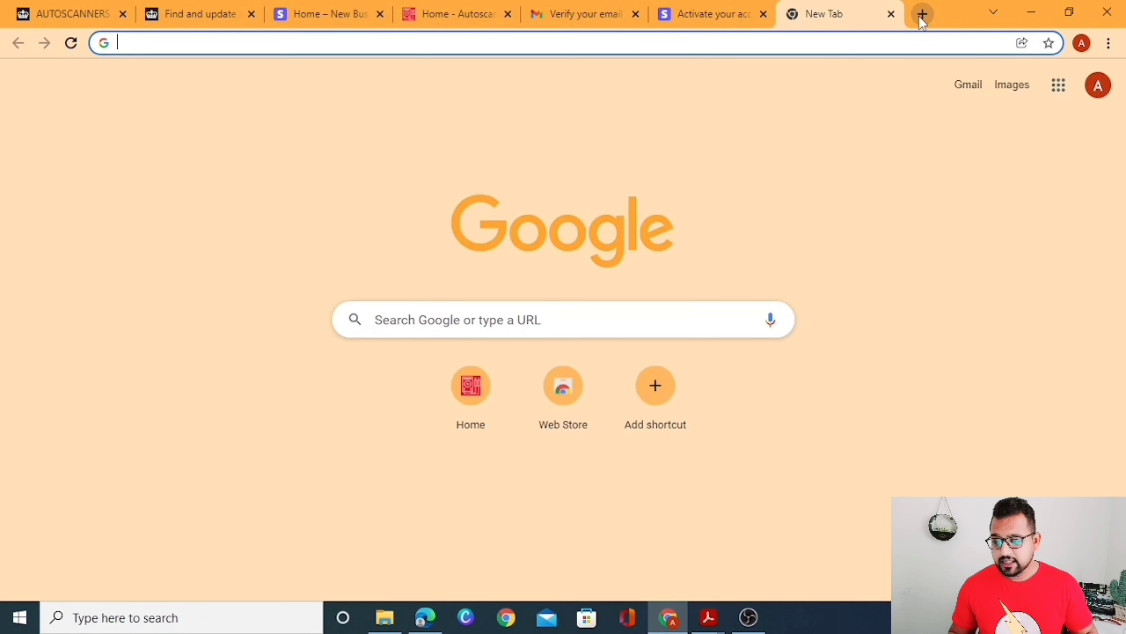
{"action": "type", "text": "regis"}
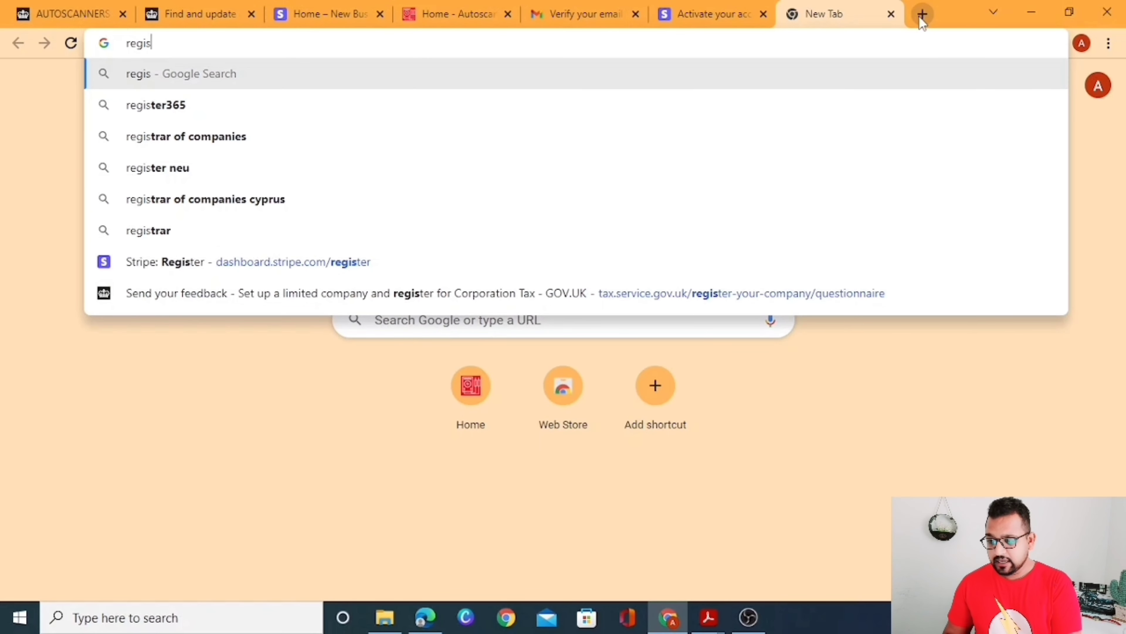
{"action": "type", "text": "teredad"}
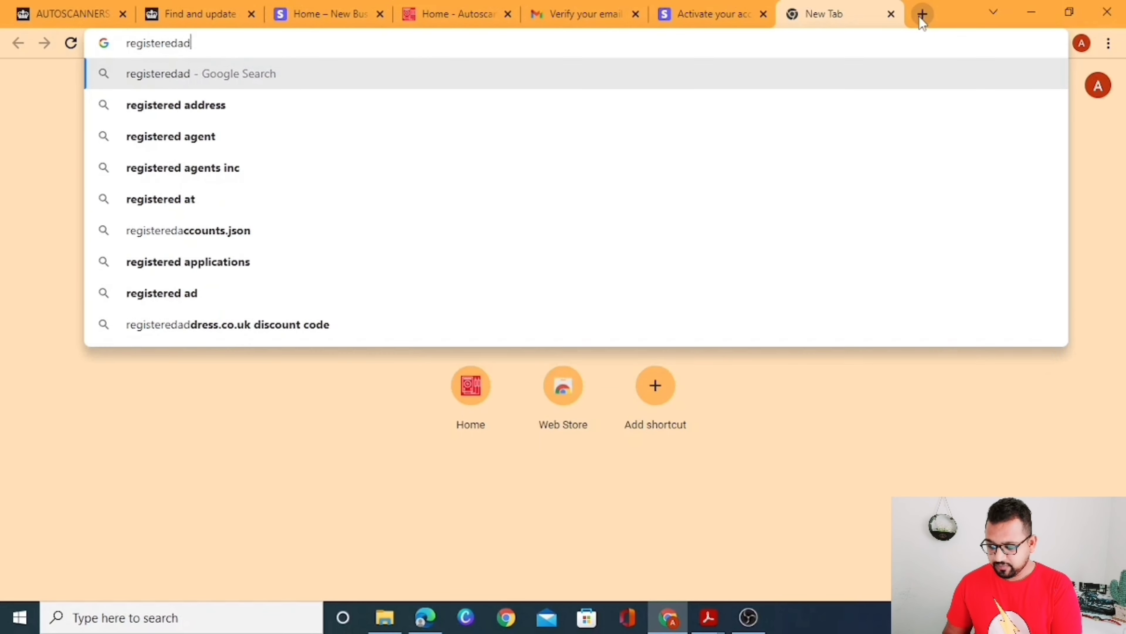
{"action": "type", "text": "dress"}
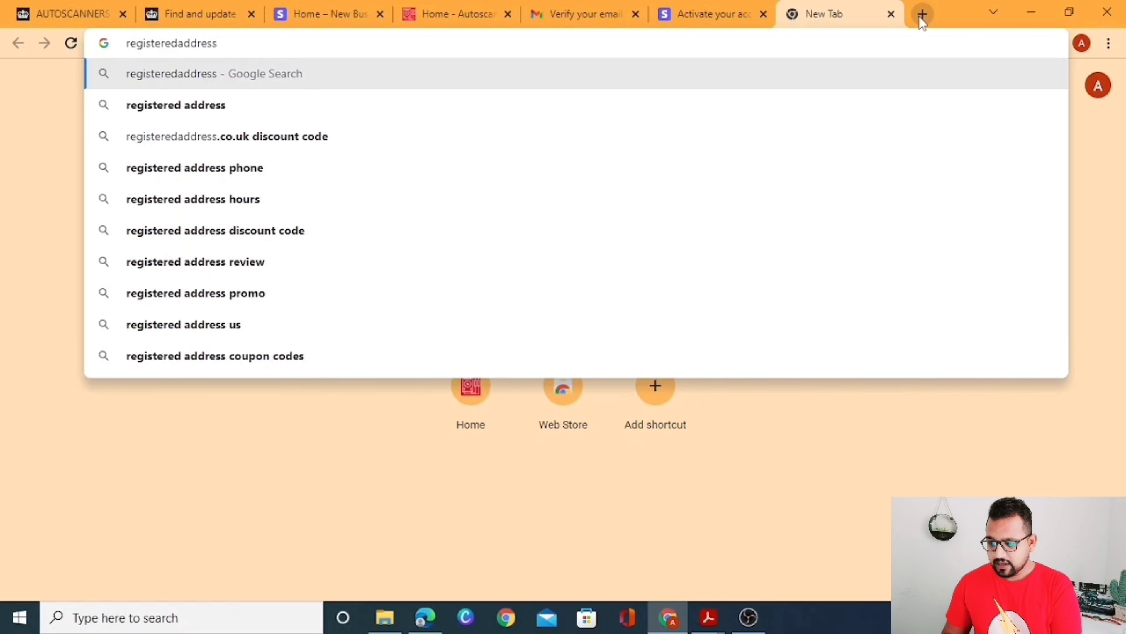
{"action": "type", "text": ".co"}
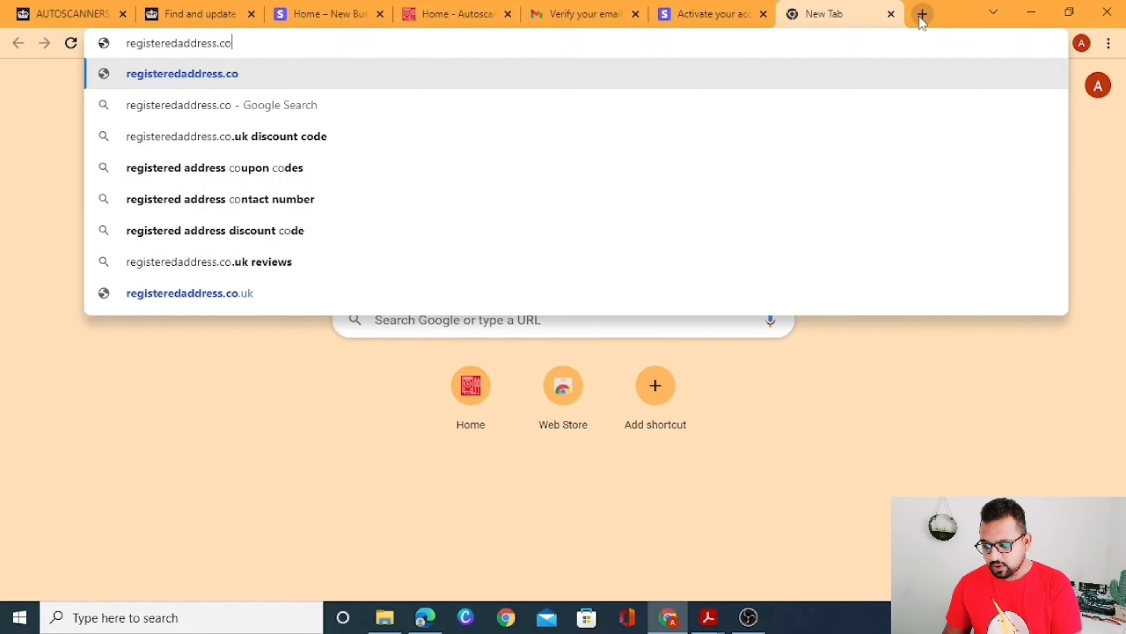
{"action": "type", "text": ".uk"}
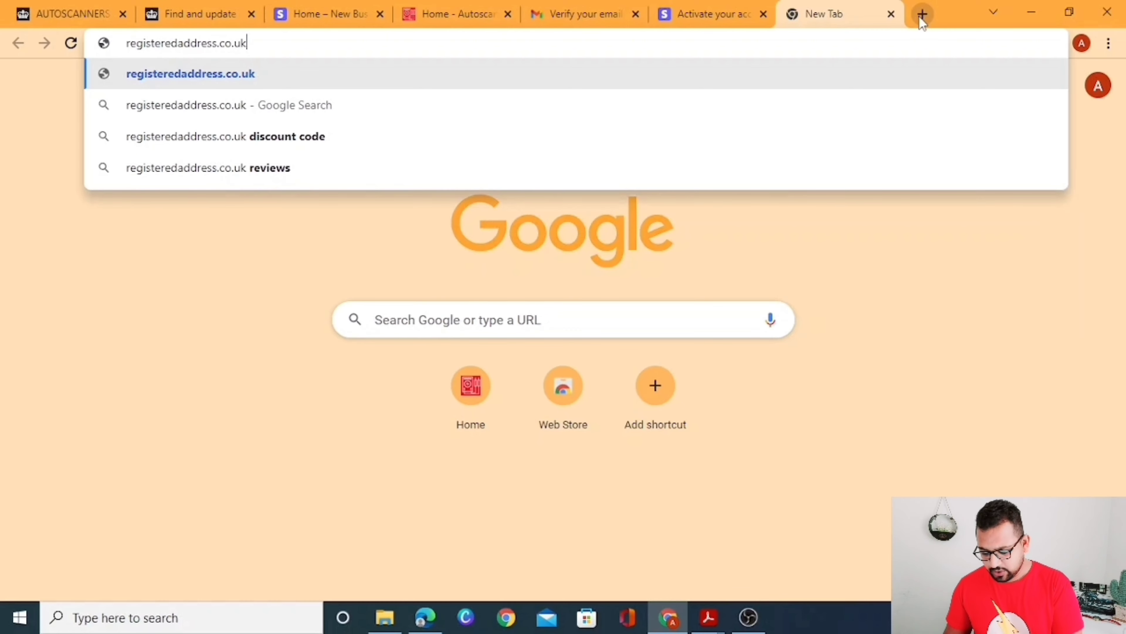
{"action": "key", "text": "Return"}
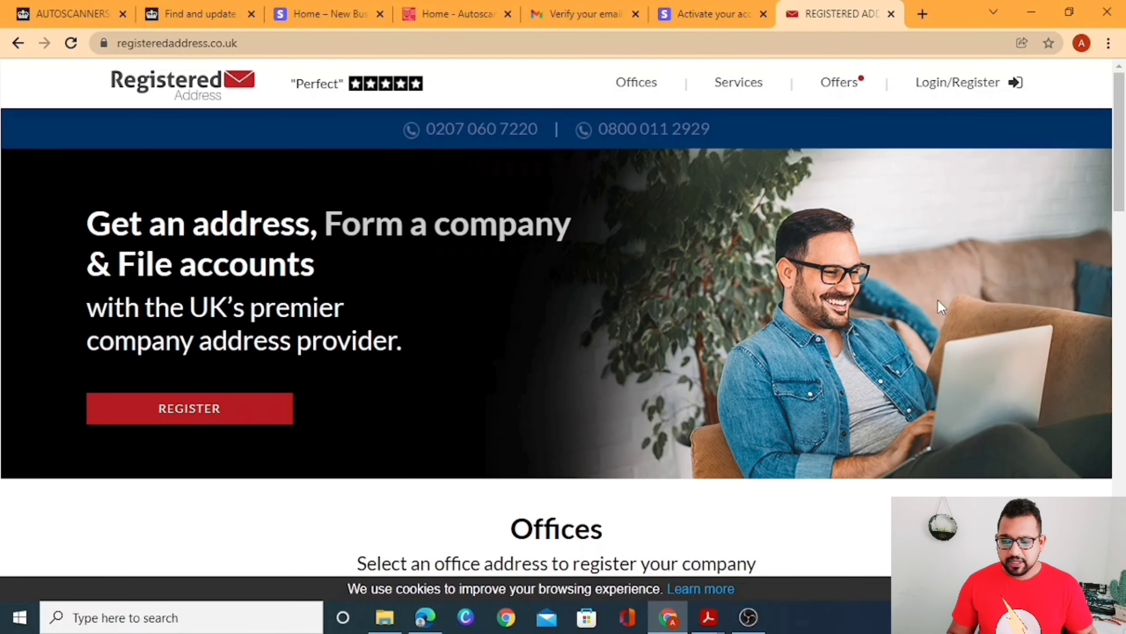
{"action": "scroll", "coordinate": [474, 287], "scroll_direction": "down", "scroll_amount": 2}
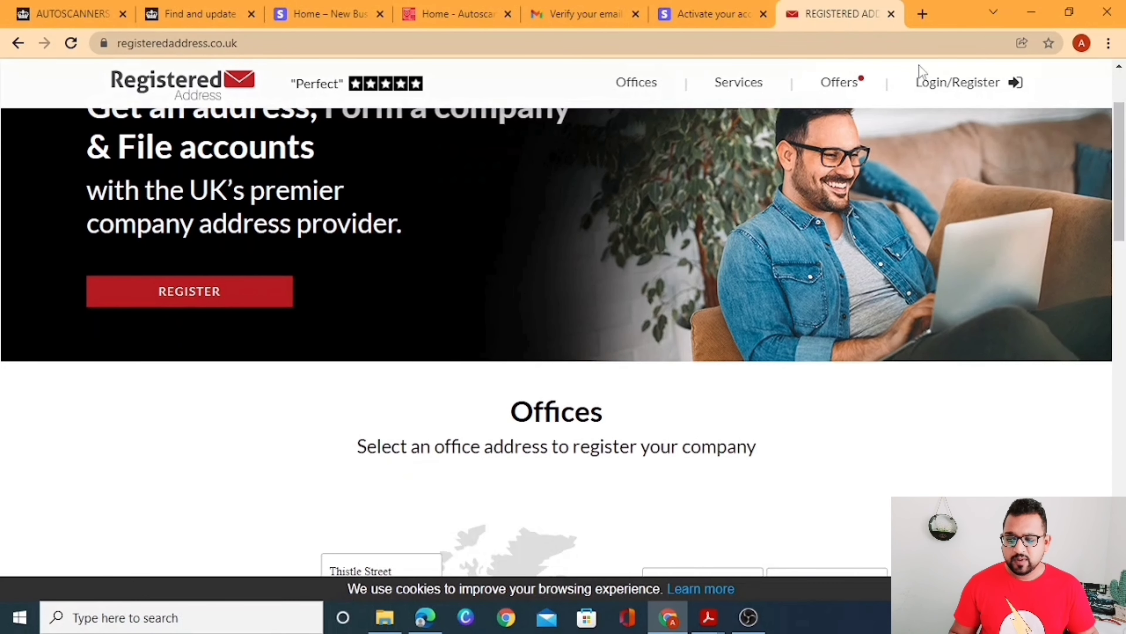
{"action": "scroll", "coordinate": [1044, 111], "scroll_direction": "up", "scroll_amount": 3}
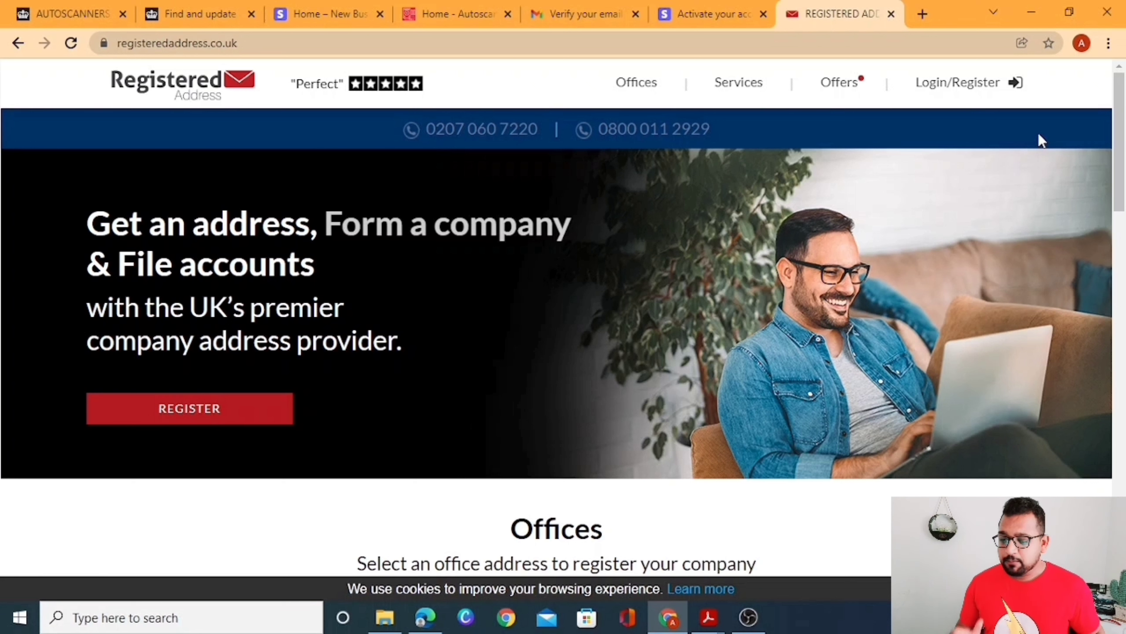
Set business type to Company and structure to Private company, then continue.
{"action": "left_click", "coordinate": [719, 18]}
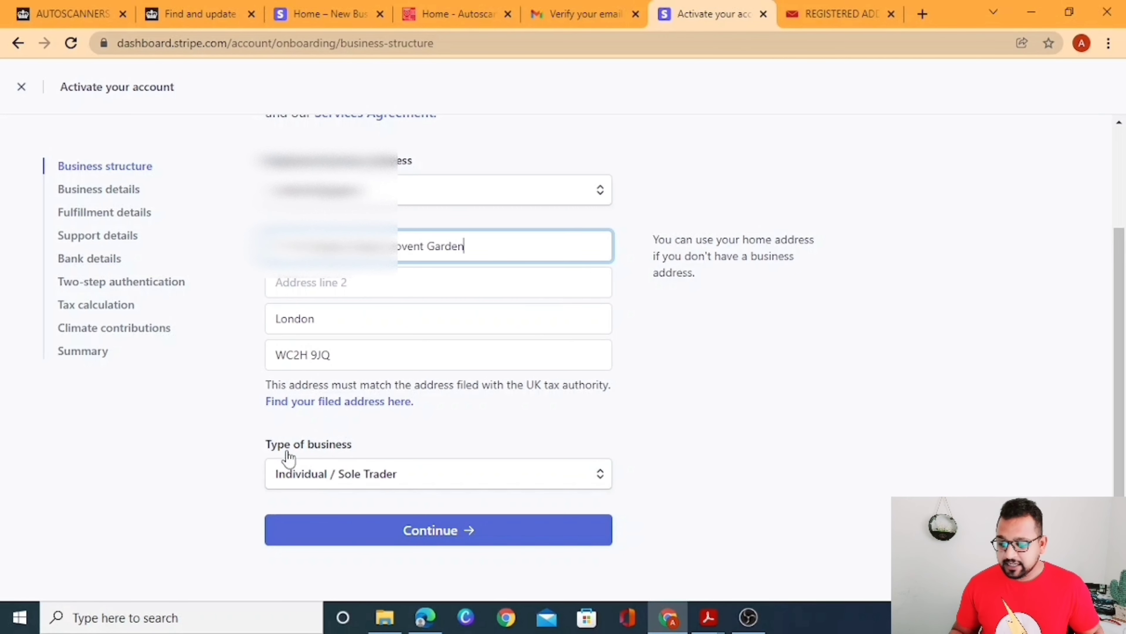
{"action": "left_click", "coordinate": [536, 485]}
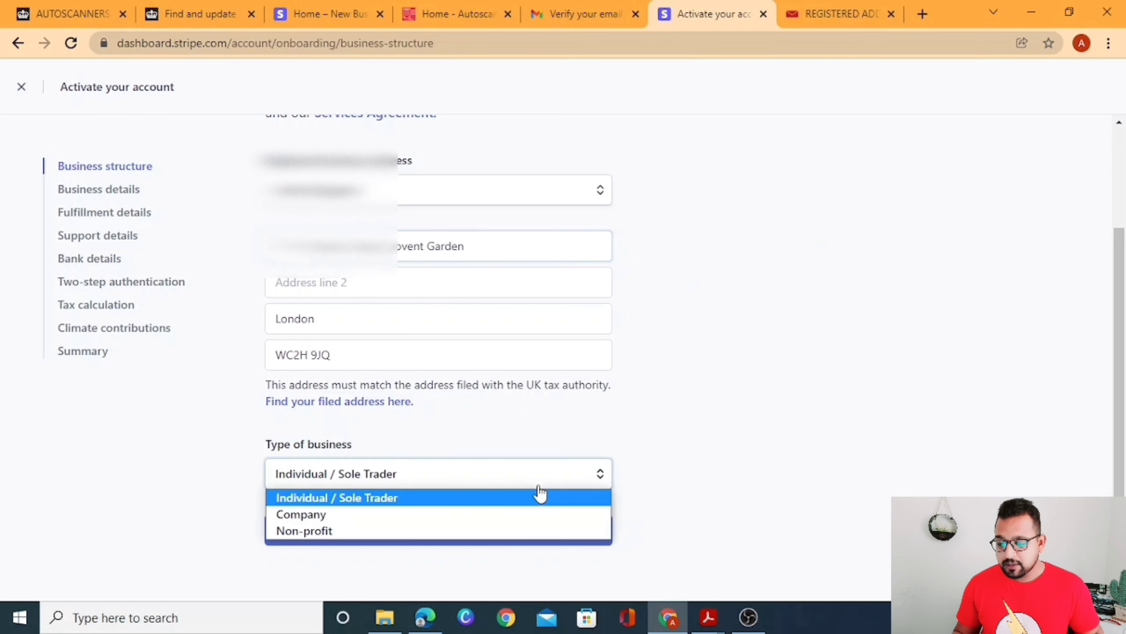
{"action": "left_click", "coordinate": [312, 516]}
{"action": "scroll", "coordinate": [750, 464], "scroll_direction": "down", "scroll_amount": 2}
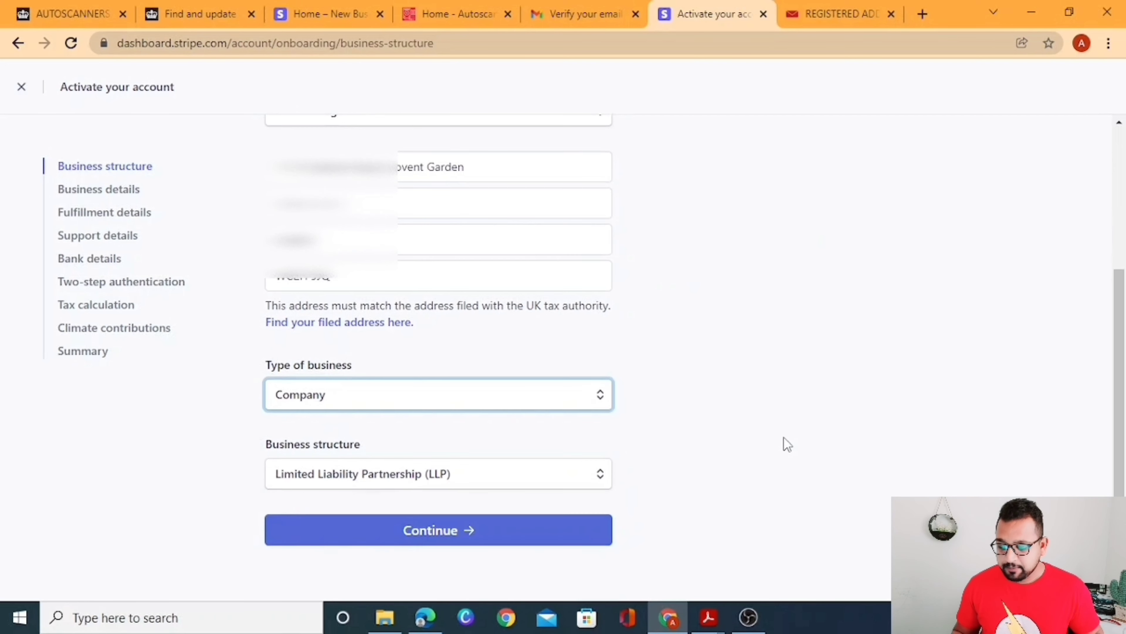
{"action": "left_click", "coordinate": [583, 481]}
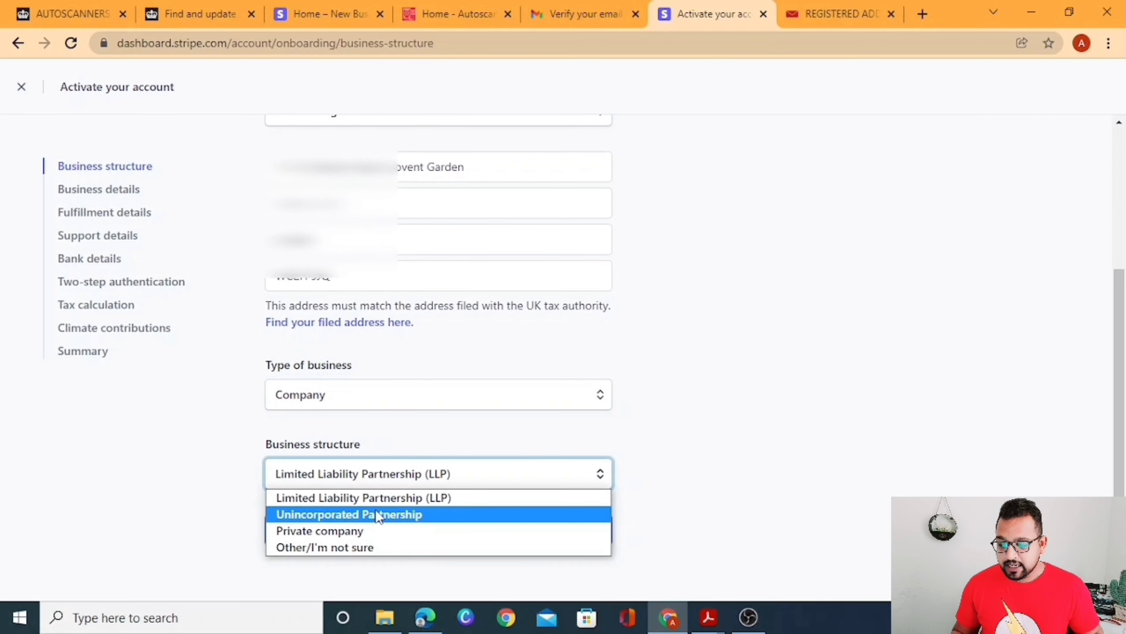
{"action": "left_click", "coordinate": [357, 531]}
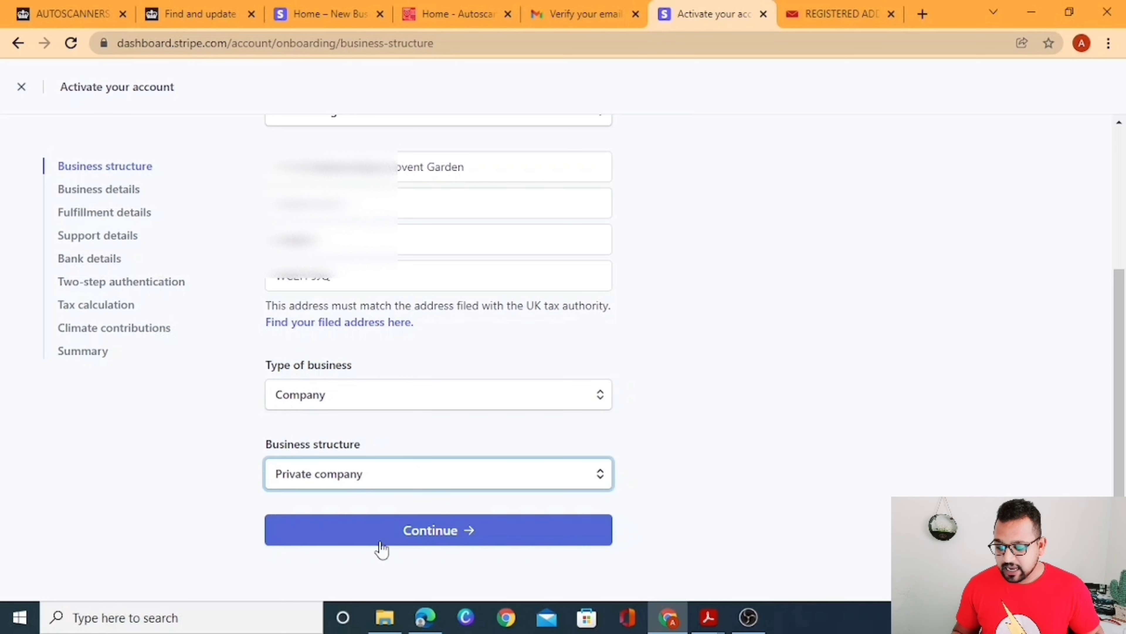
{"action": "left_click", "coordinate": [597, 477]}
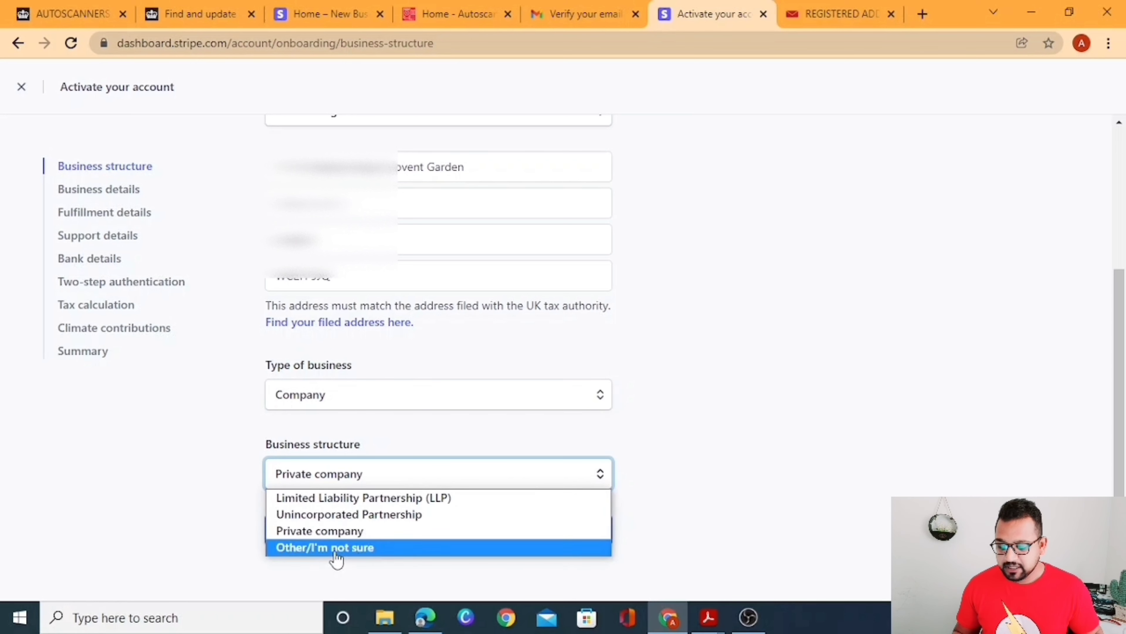
{"action": "left_click", "coordinate": [334, 533]}
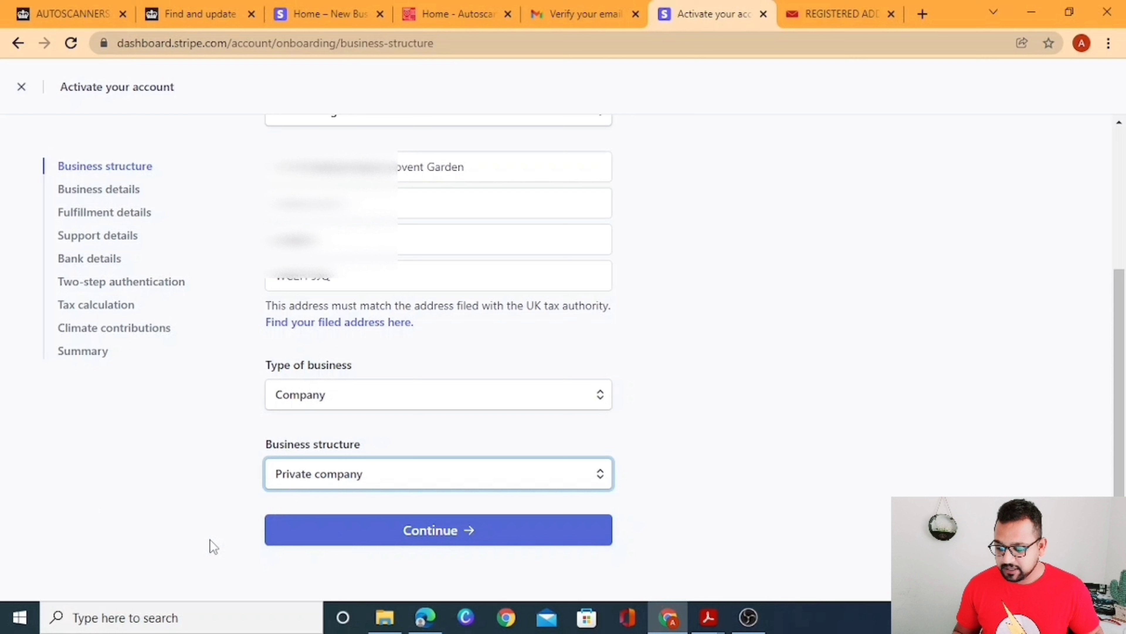
{"action": "left_click", "coordinate": [425, 535]}
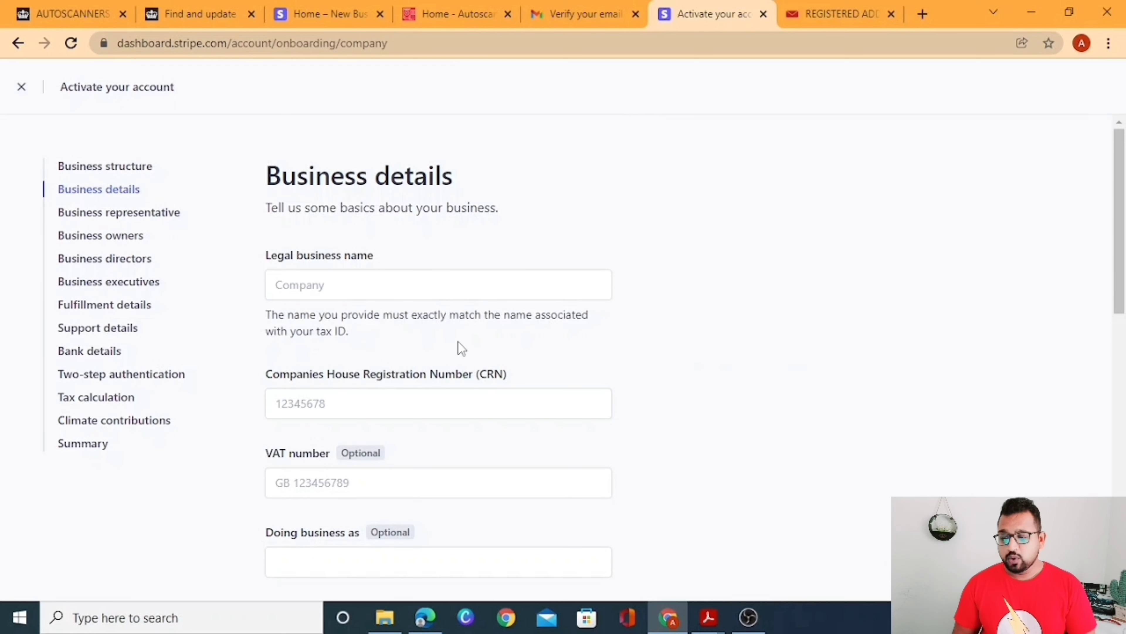
Enter the legal business name, Companies House number and a +44 business phone number.
{"action": "left_click", "coordinate": [408, 284]}
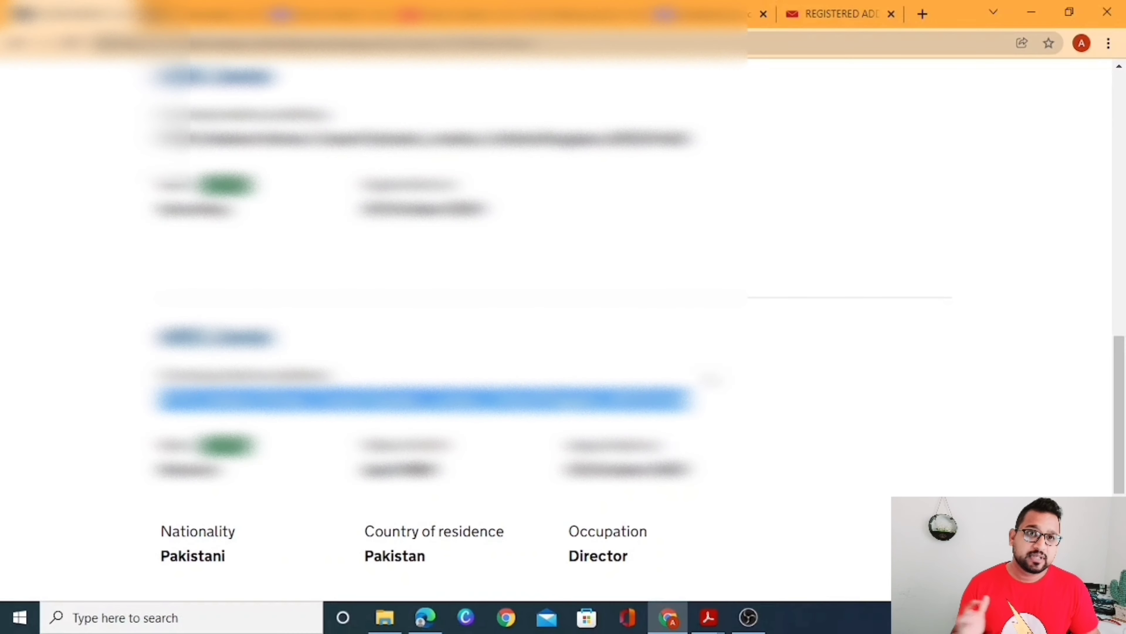
{"action": "scroll", "coordinate": [564, 320], "scroll_direction": "up", "scroll_amount": 6}
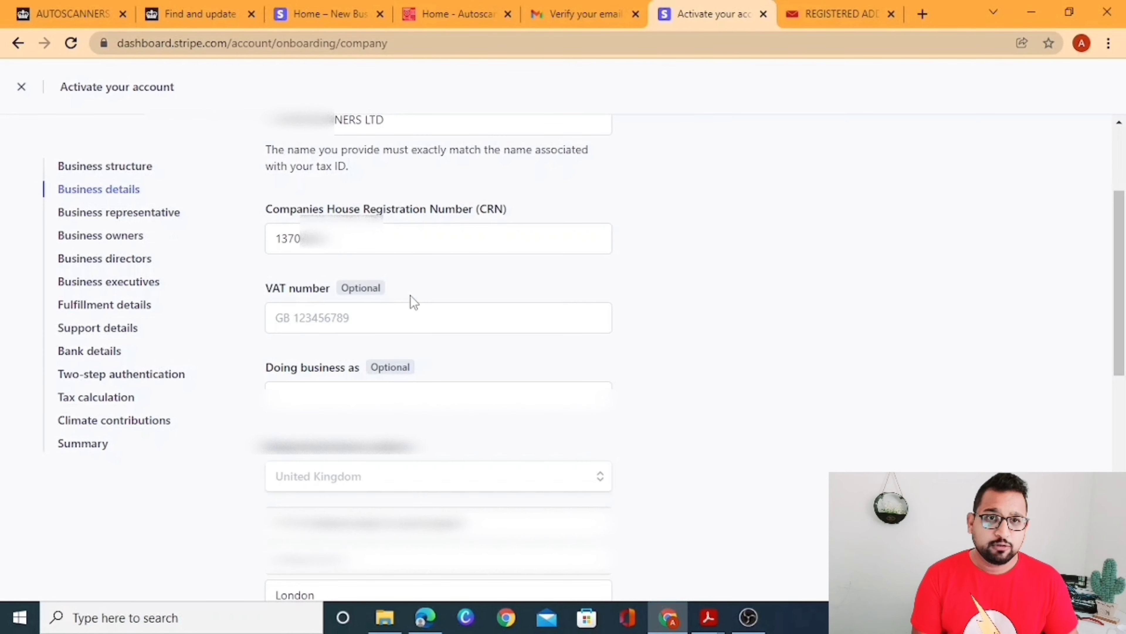
{"action": "mouse_move", "coordinate": [360, 399]}
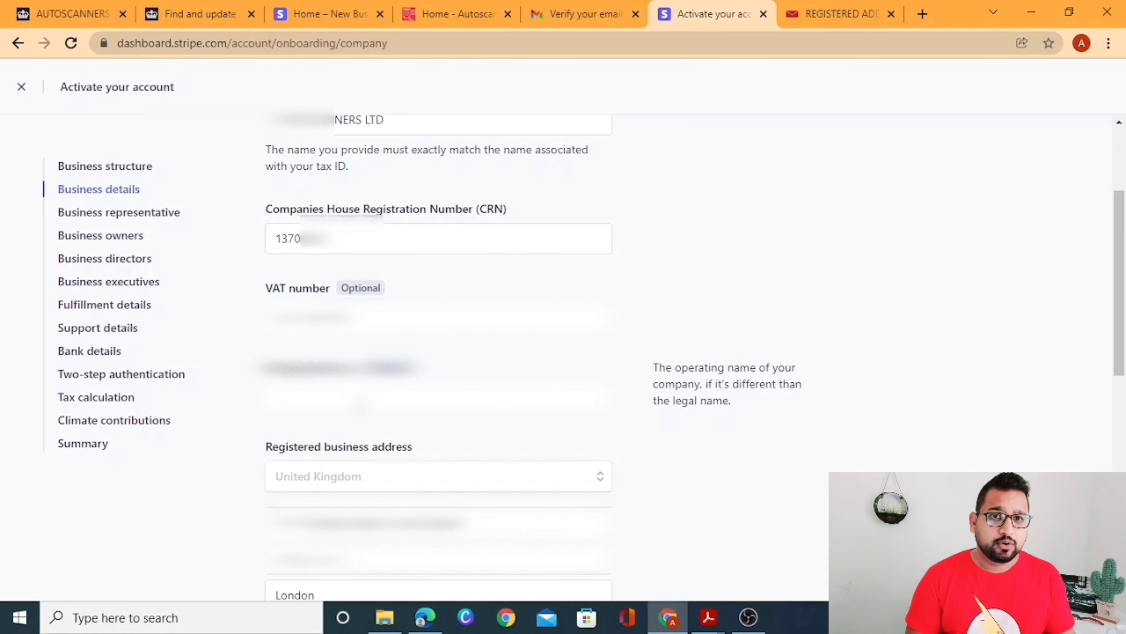
{"action": "scroll", "coordinate": [496, 468], "scroll_direction": "down", "scroll_amount": 3}
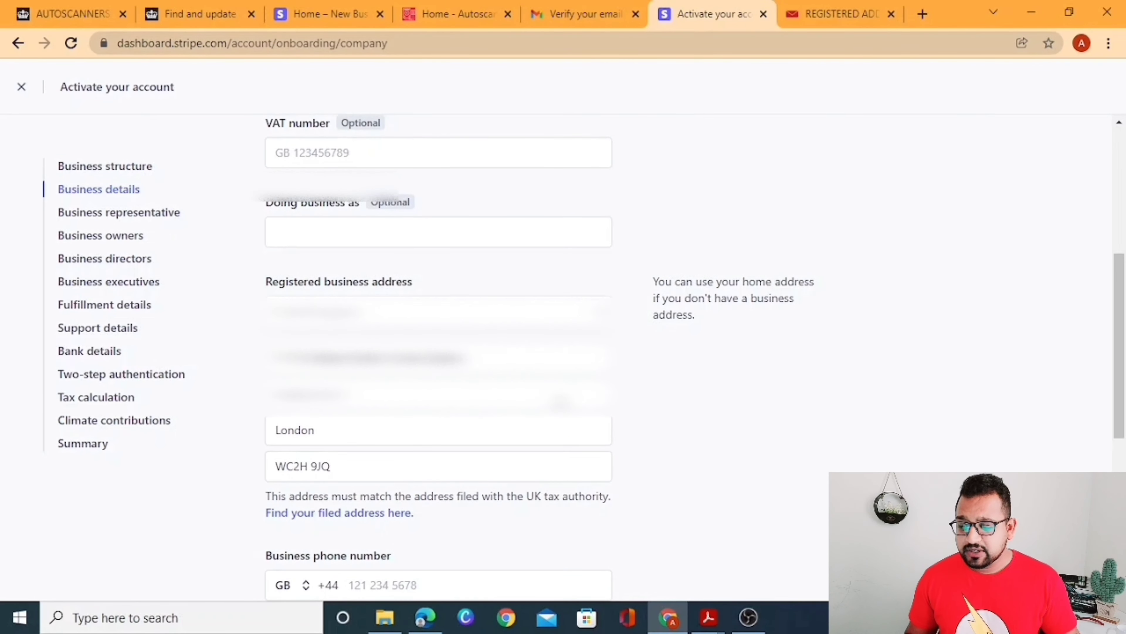
{"action": "scroll", "coordinate": [565, 411], "scroll_direction": "down", "scroll_amount": 3}
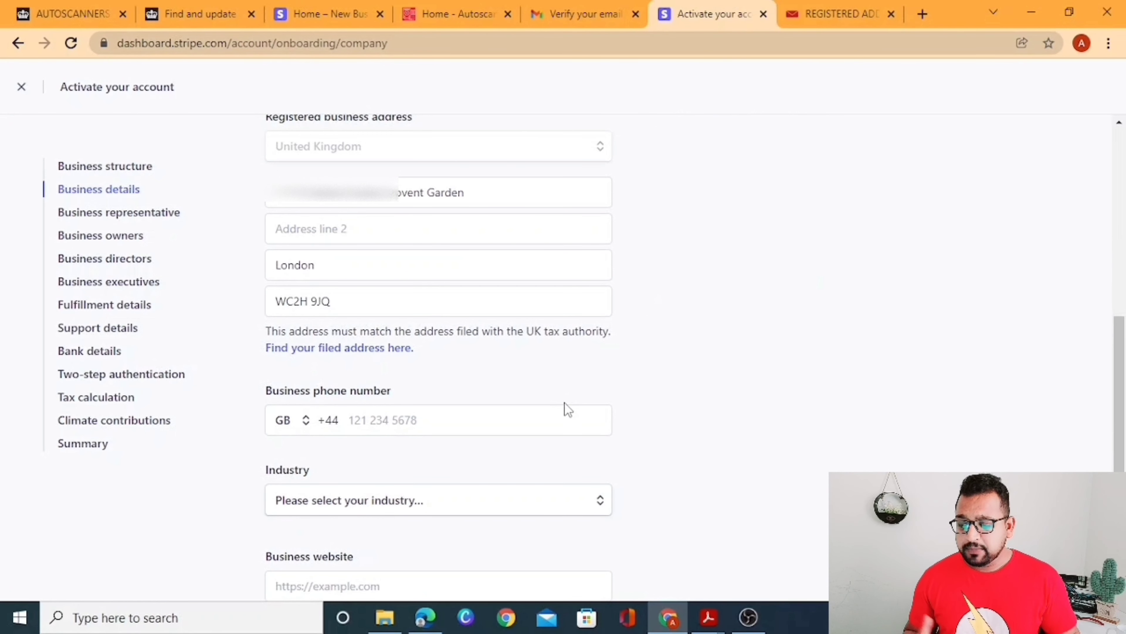
{"action": "scroll", "coordinate": [565, 404], "scroll_direction": "down", "scroll_amount": 2}
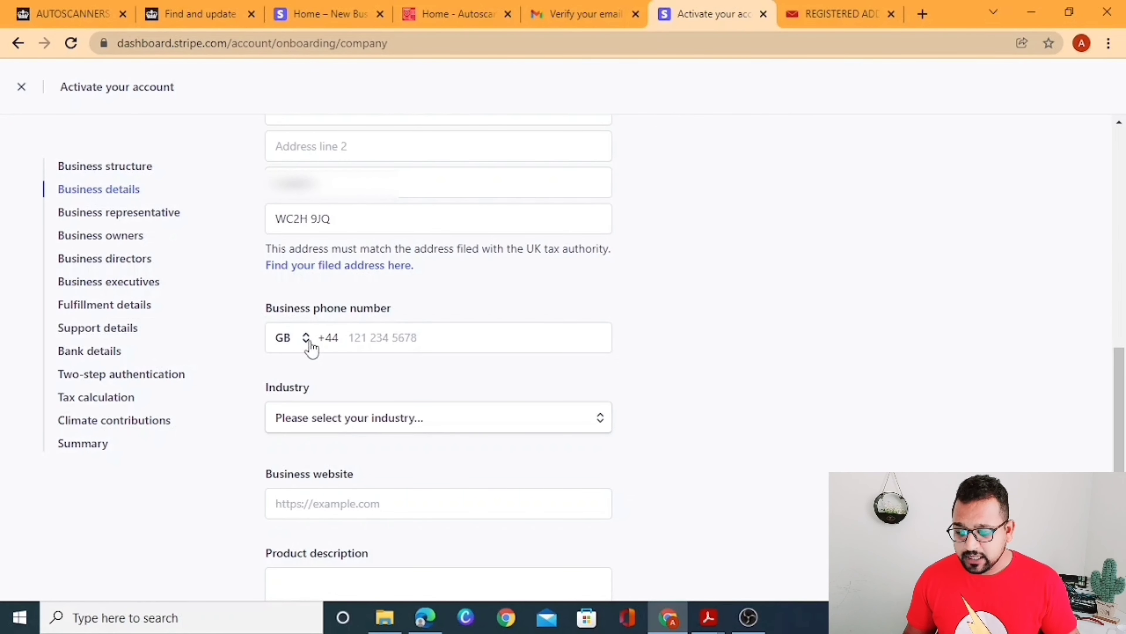
{"action": "left_click", "coordinate": [399, 336]}
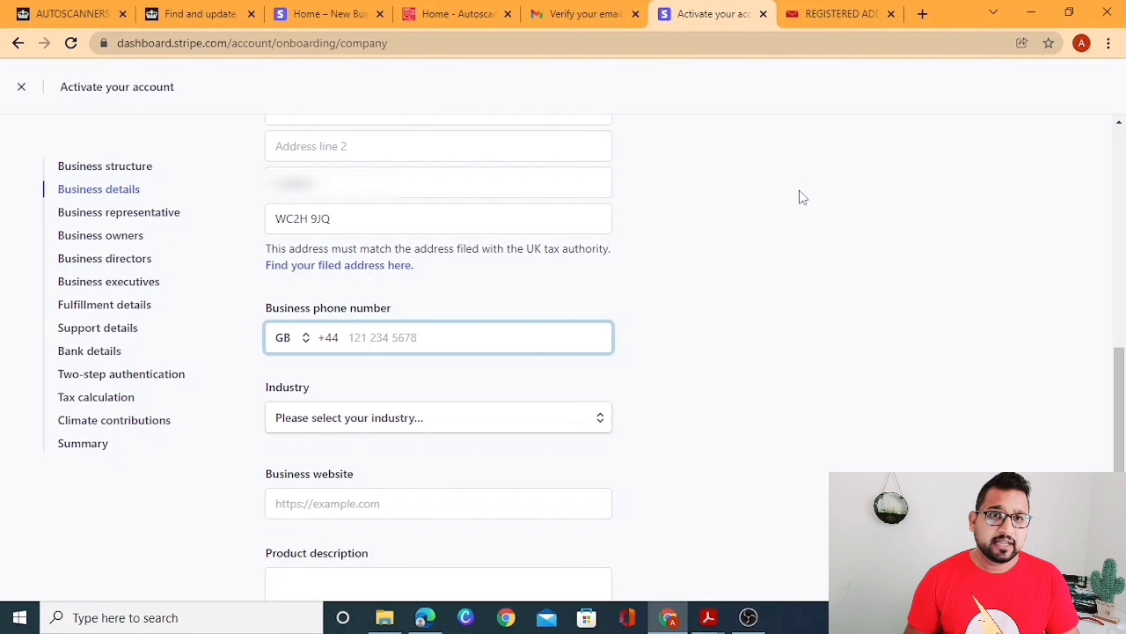
{"action": "scroll", "coordinate": [800, 209], "scroll_direction": "up", "scroll_amount": 2}
{"action": "scroll", "coordinate": [799, 216], "scroll_direction": "down", "scroll_amount": 5}
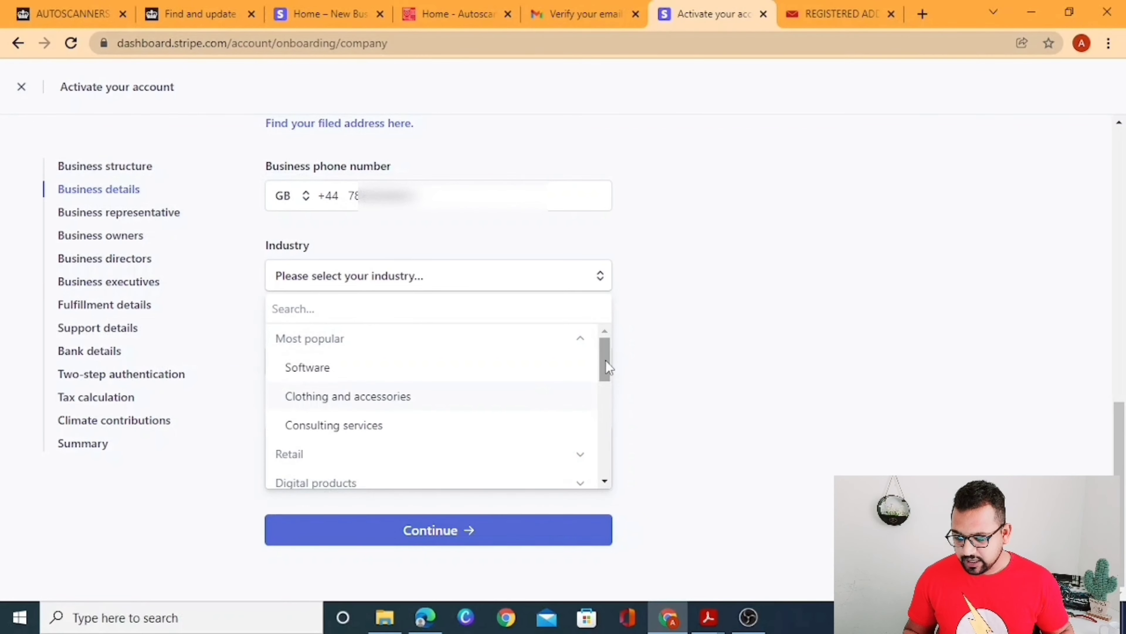
Choose Retail > Other merchandise in the Industry dropdown.
{"action": "scroll", "coordinate": [606, 367], "scroll_direction": "down", "scroll_amount": 3}
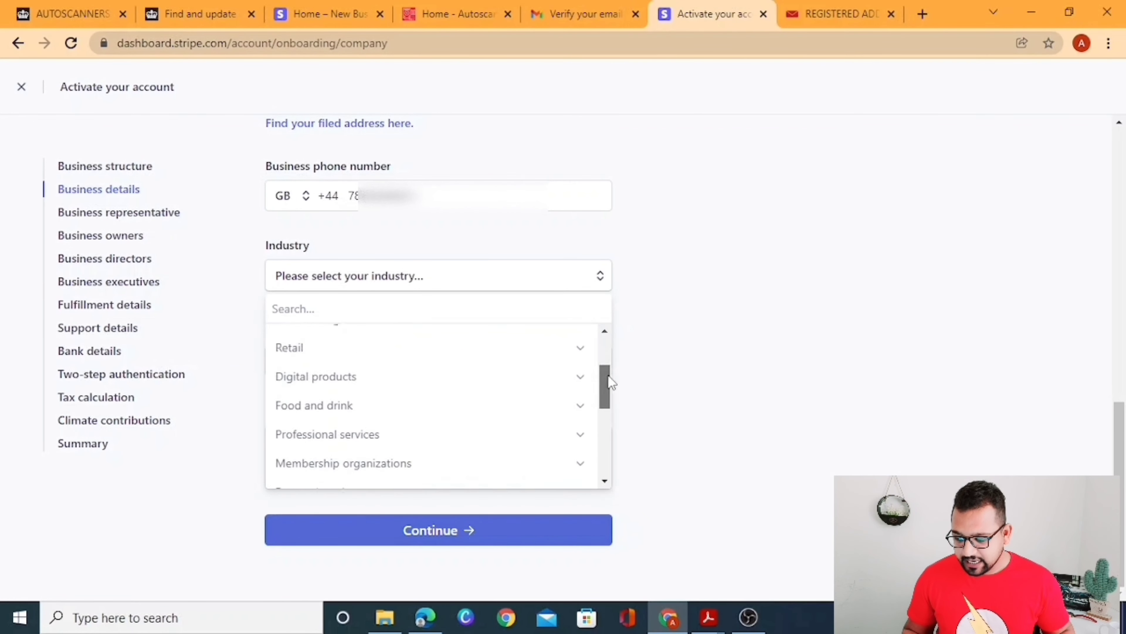
{"action": "left_click_drag", "start_coordinate": [608, 377], "coordinate": [617, 484]}
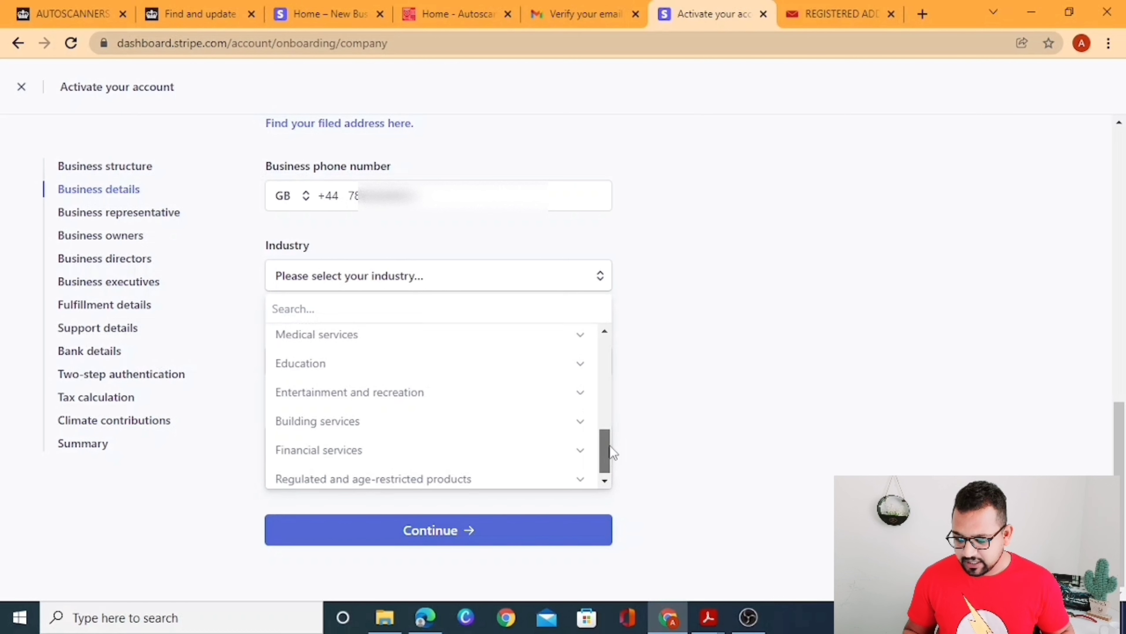
{"action": "left_click_drag", "start_coordinate": [611, 447], "coordinate": [604, 402]}
{"action": "left_click", "coordinate": [581, 404]}
{"action": "left_click", "coordinate": [343, 465]}
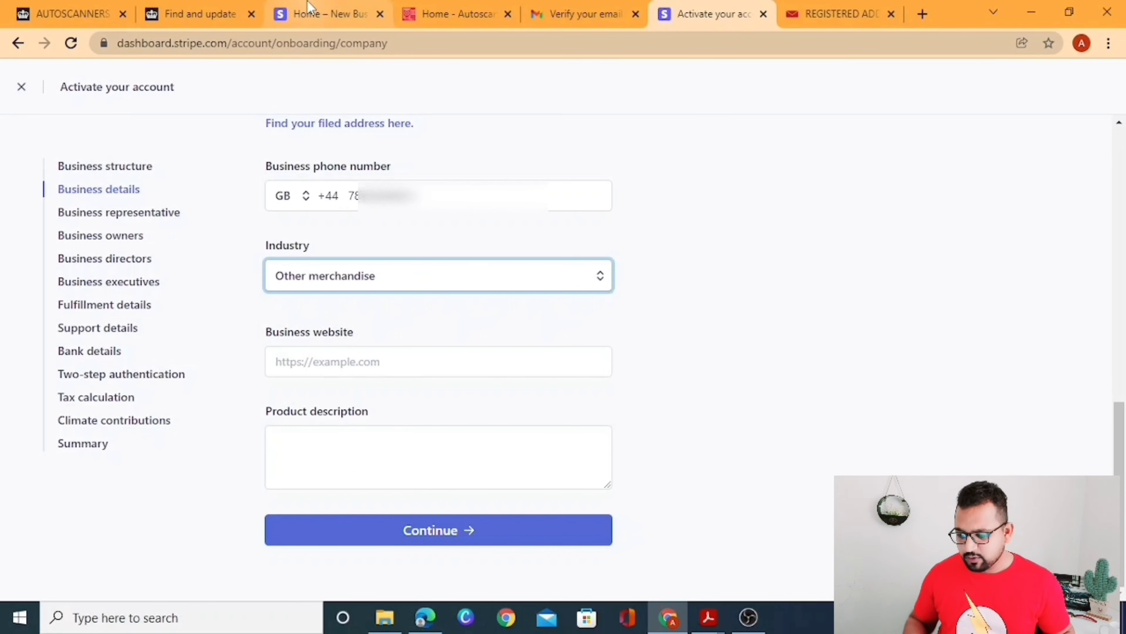
{"action": "left_click", "coordinate": [322, 13]}
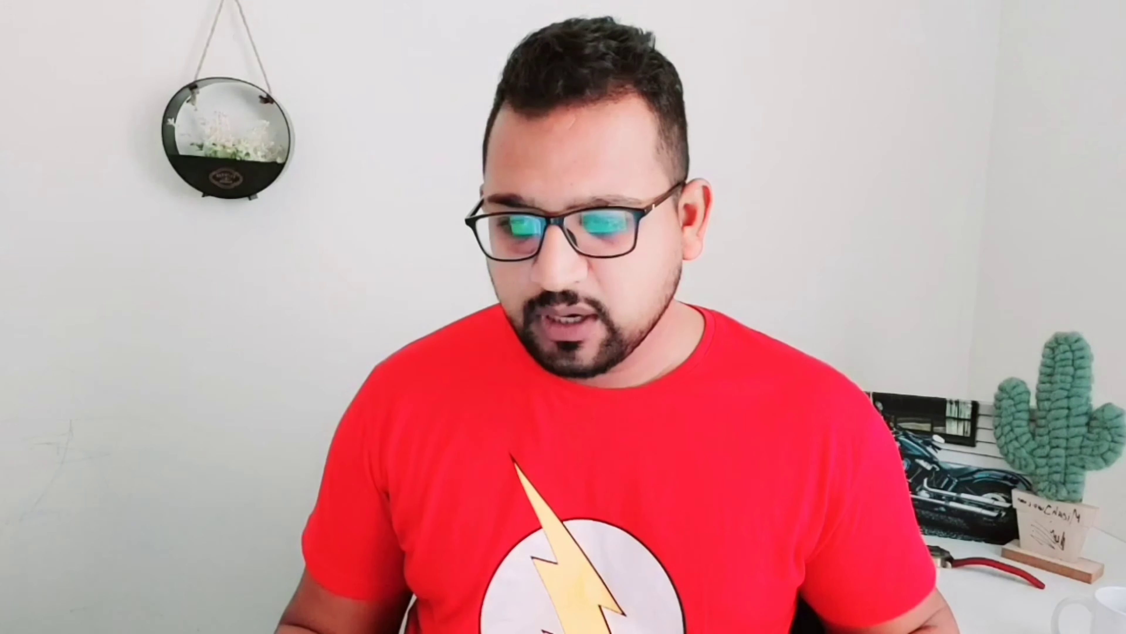
Describe the products as car diagnostic tools and submit the business details.
{"action": "left_click", "coordinate": [730, 431]}
{"action": "scroll", "coordinate": [728, 414], "scroll_direction": "up", "scroll_amount": 1}
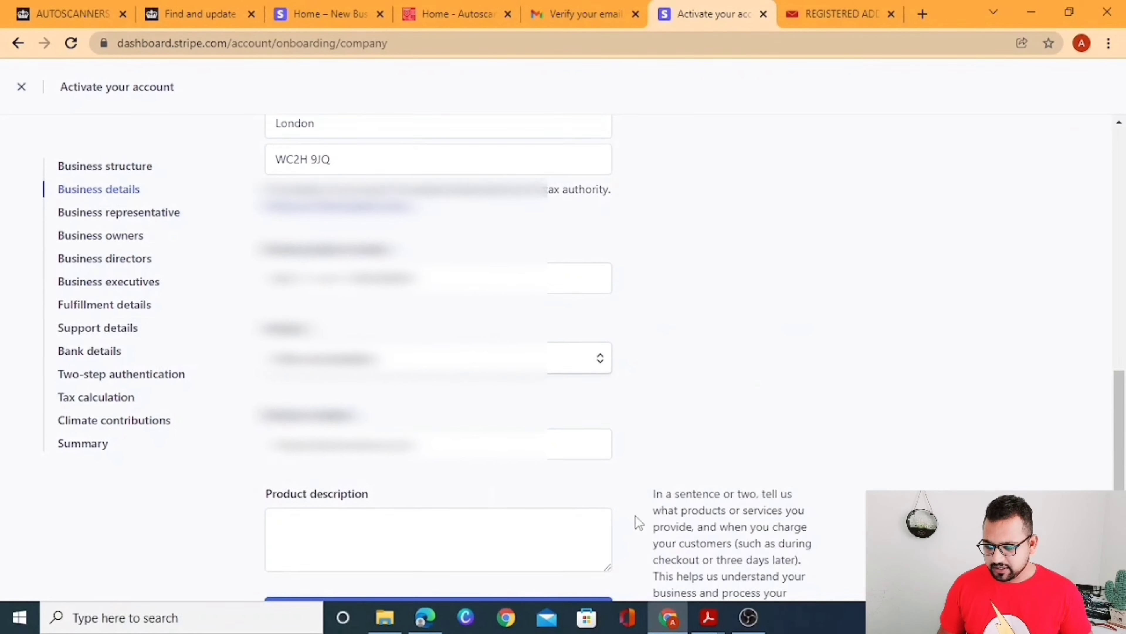
{"action": "scroll", "coordinate": [636, 519], "scroll_direction": "down", "scroll_amount": 1}
{"action": "left_click", "coordinate": [438, 463]}
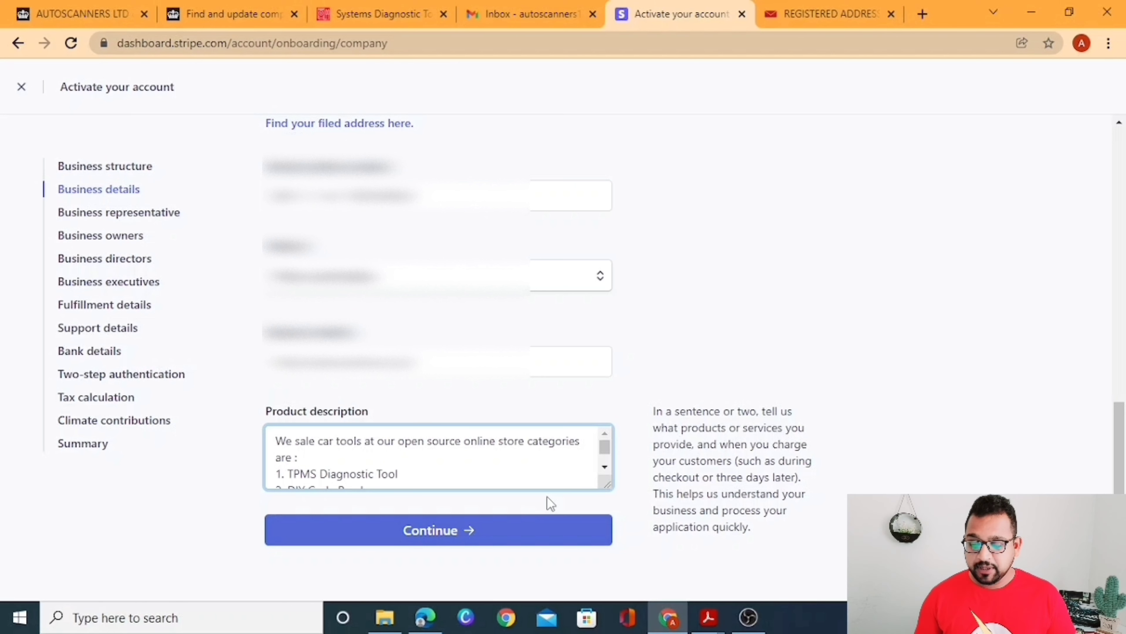
{"action": "left_click", "coordinate": [559, 538]}
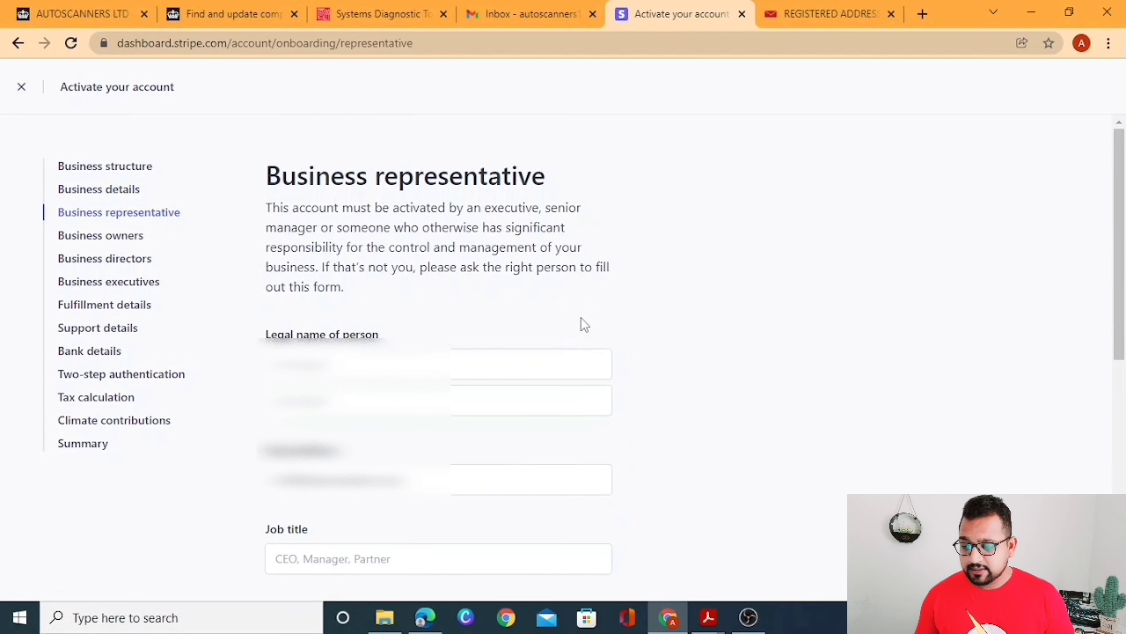
Fill in the representative's full name, e-mail, Owner job title, birth date and address, then continue.
{"action": "scroll", "coordinate": [470, 293], "scroll_direction": "down", "scroll_amount": 2}
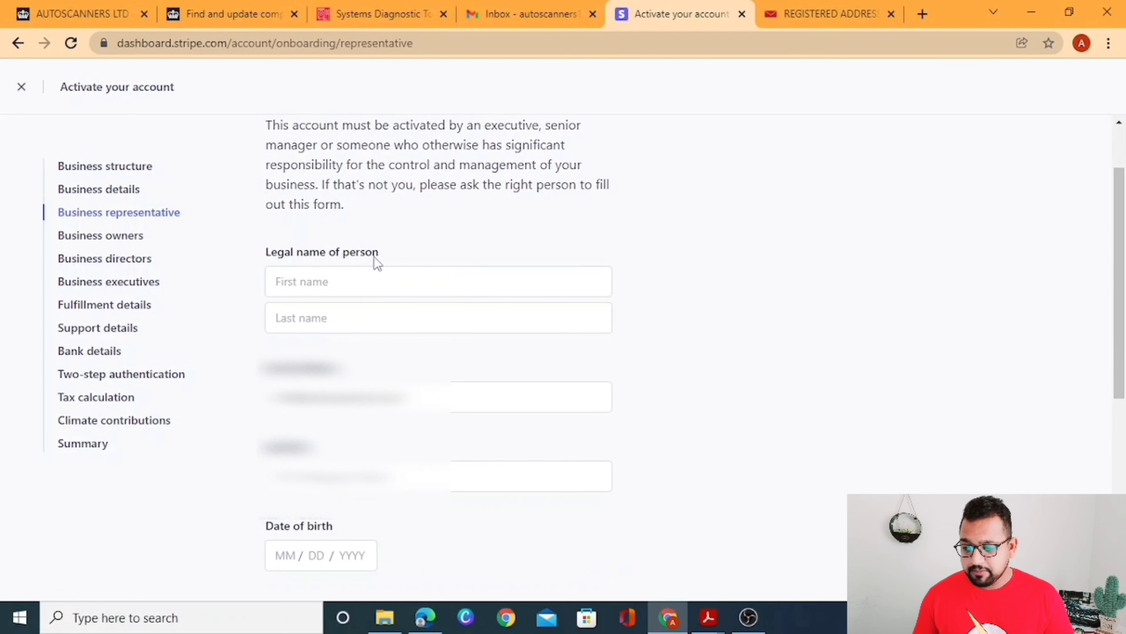
{"action": "left_click", "coordinate": [410, 277]}
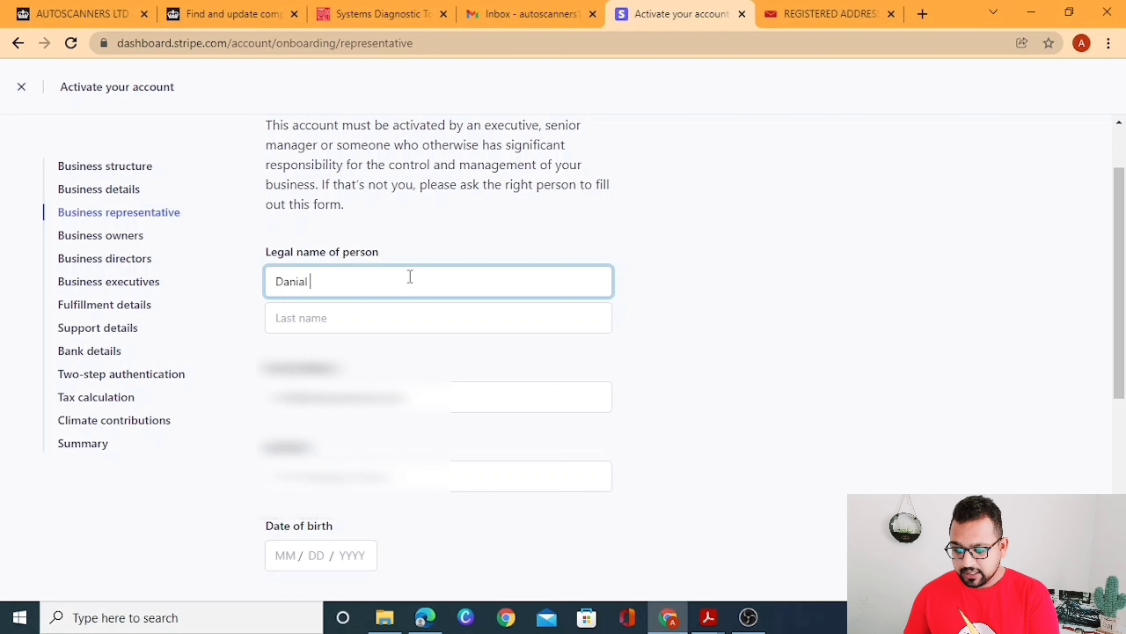
{"action": "key", "text": "Tab"}
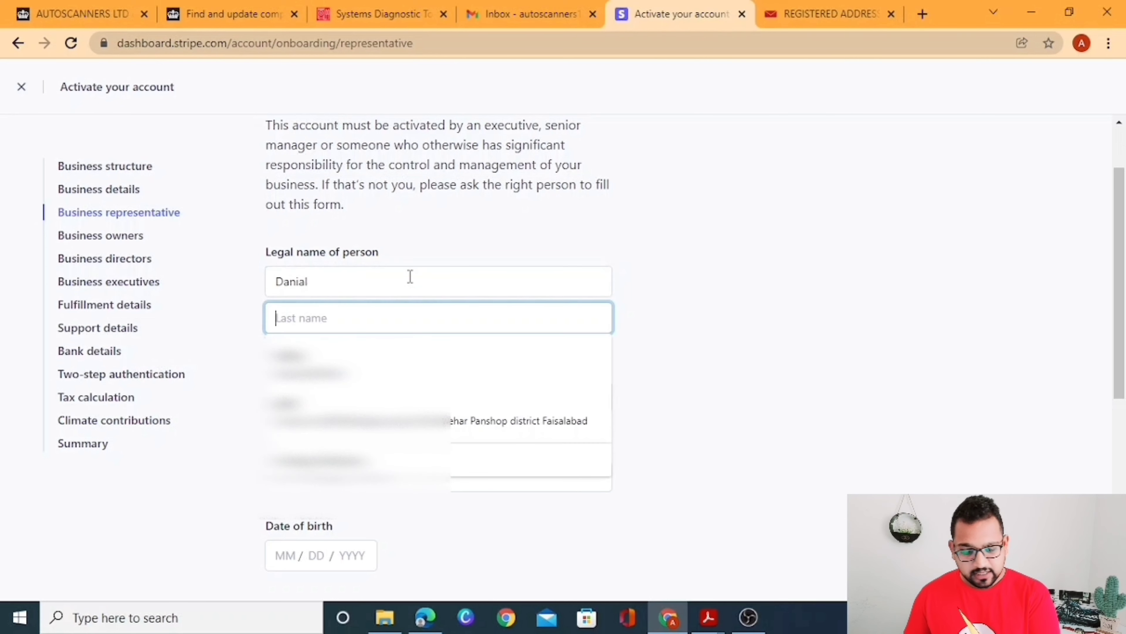
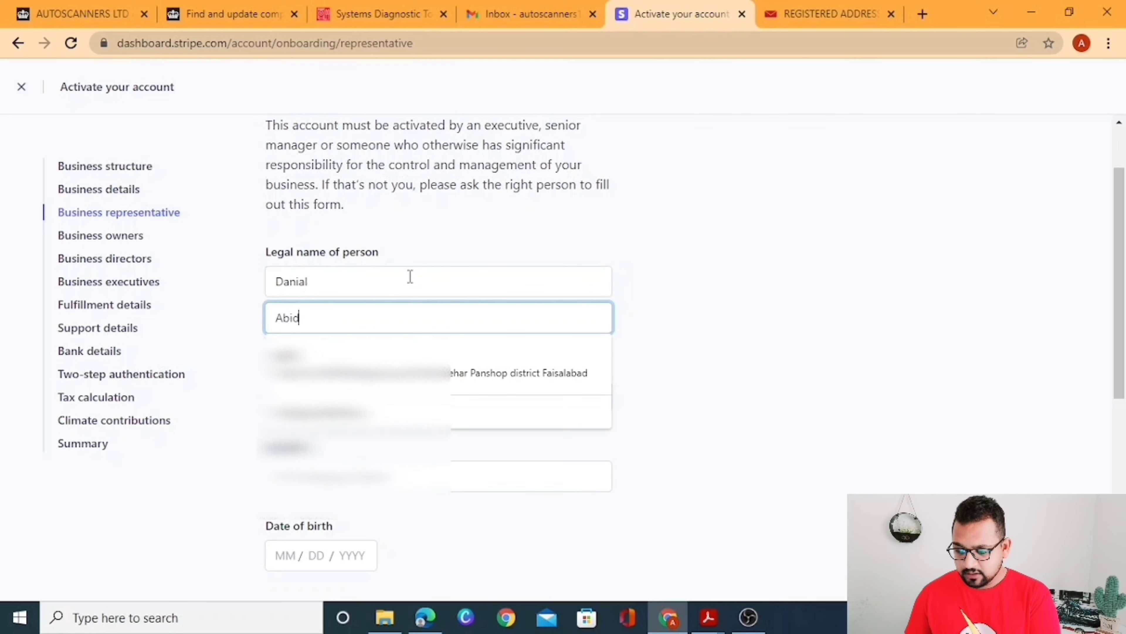
{"action": "left_click", "coordinate": [675, 381]}
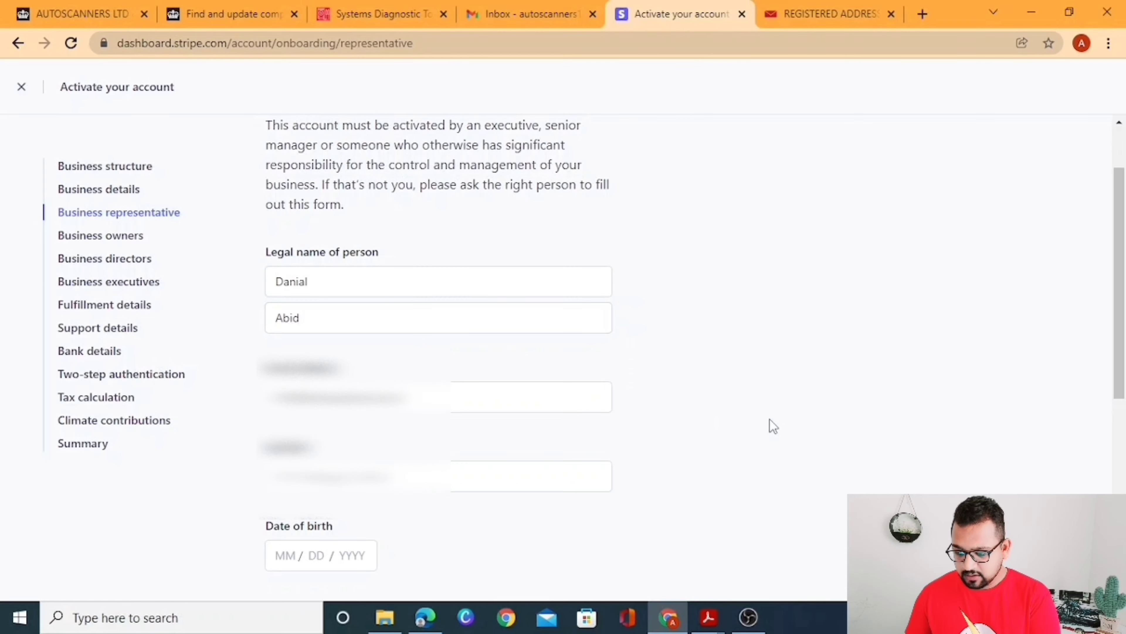
{"action": "scroll", "coordinate": [769, 425], "scroll_direction": "down", "scroll_amount": 3}
{"action": "scroll", "coordinate": [775, 352], "scroll_direction": "down", "scroll_amount": 3}
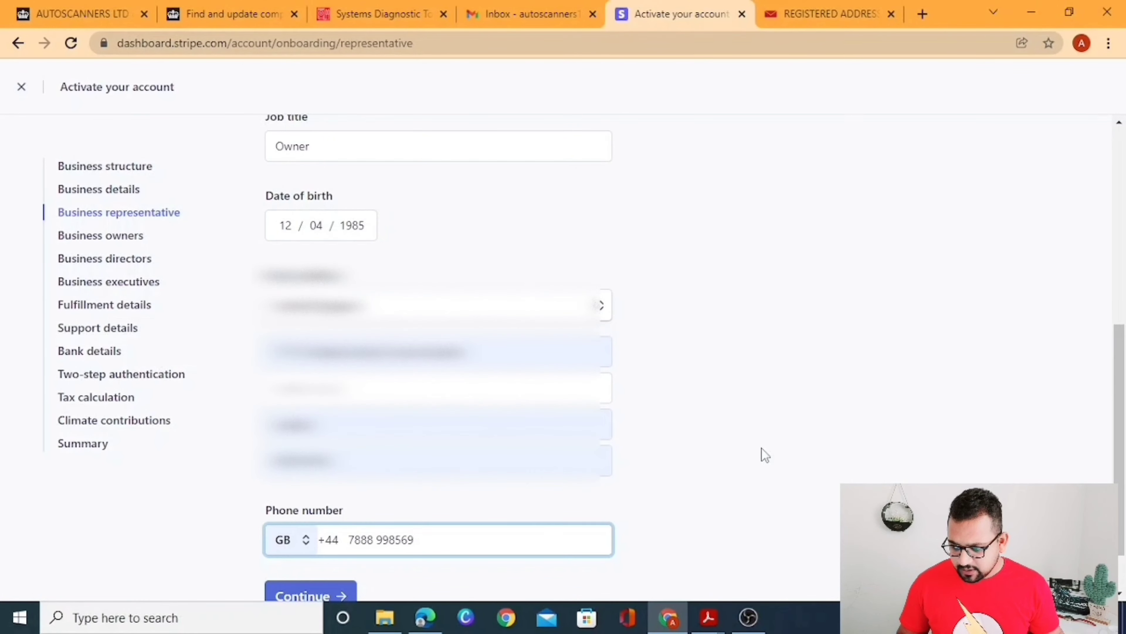
{"action": "scroll", "coordinate": [761, 449], "scroll_direction": "down", "scroll_amount": 2}
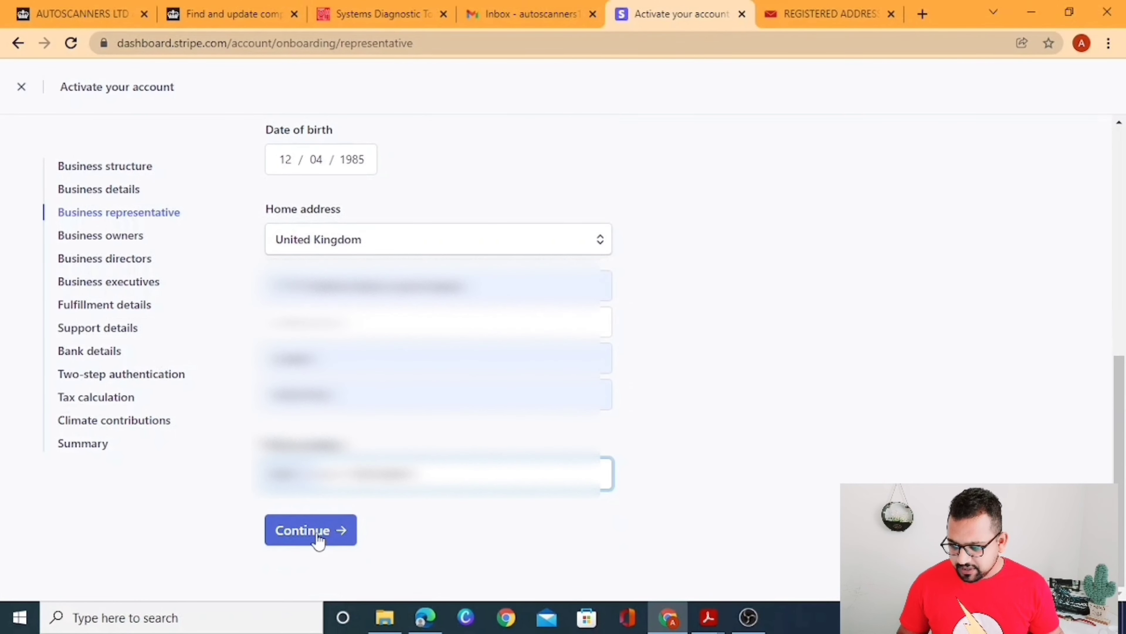
{"action": "left_click", "coordinate": [309, 537]}
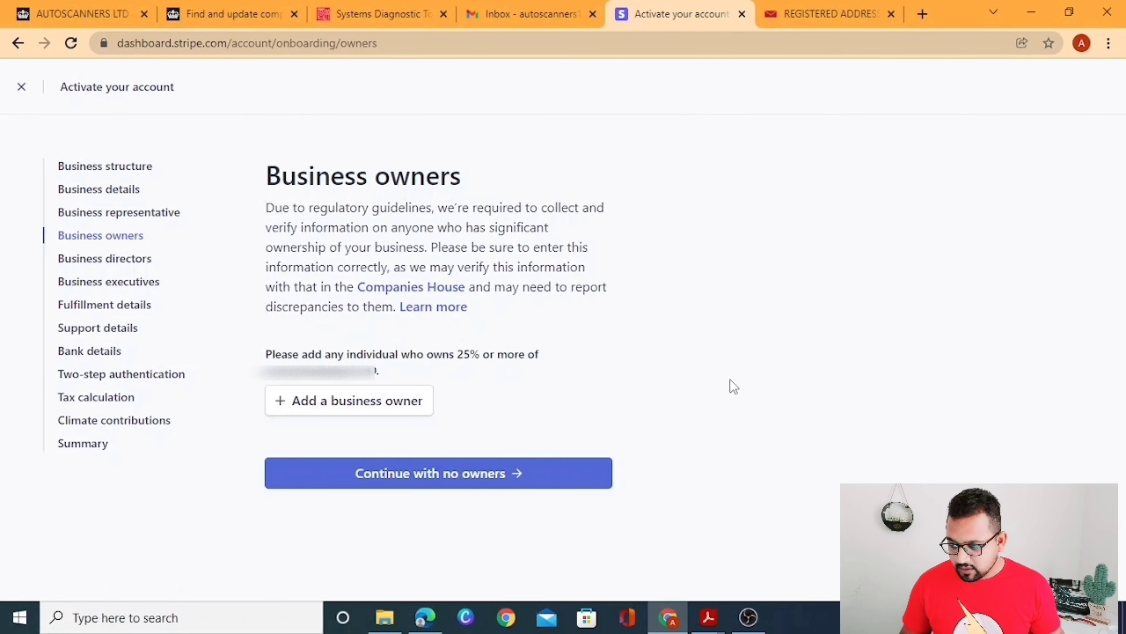
Add the existing representative as the sole business owner and continue.
{"action": "left_click", "coordinate": [289, 408]}
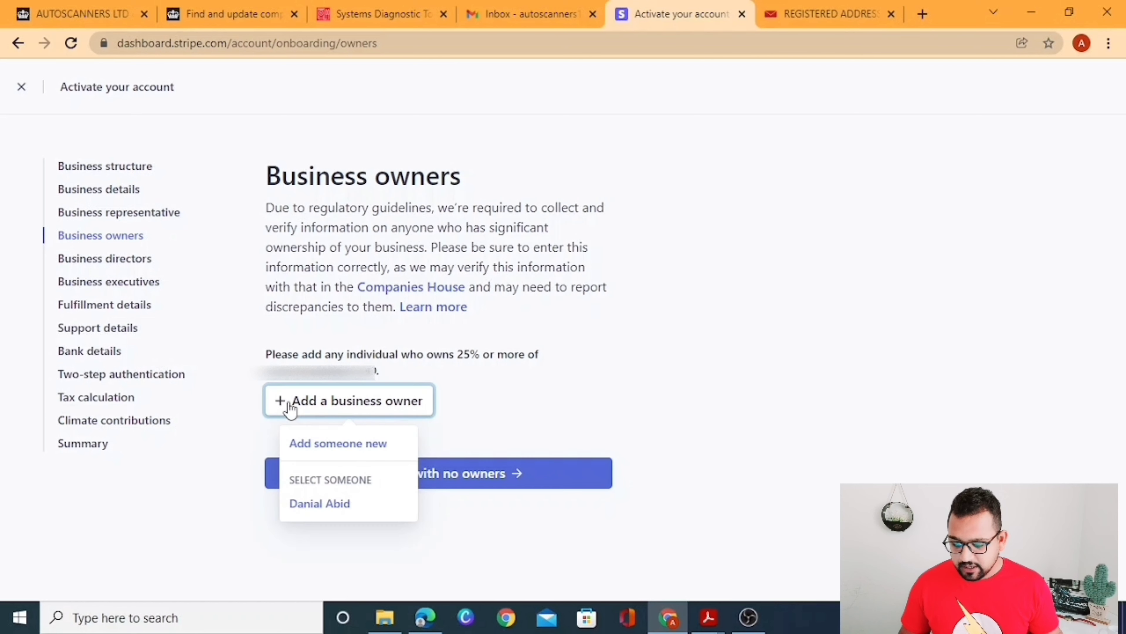
{"action": "left_click", "coordinate": [337, 504]}
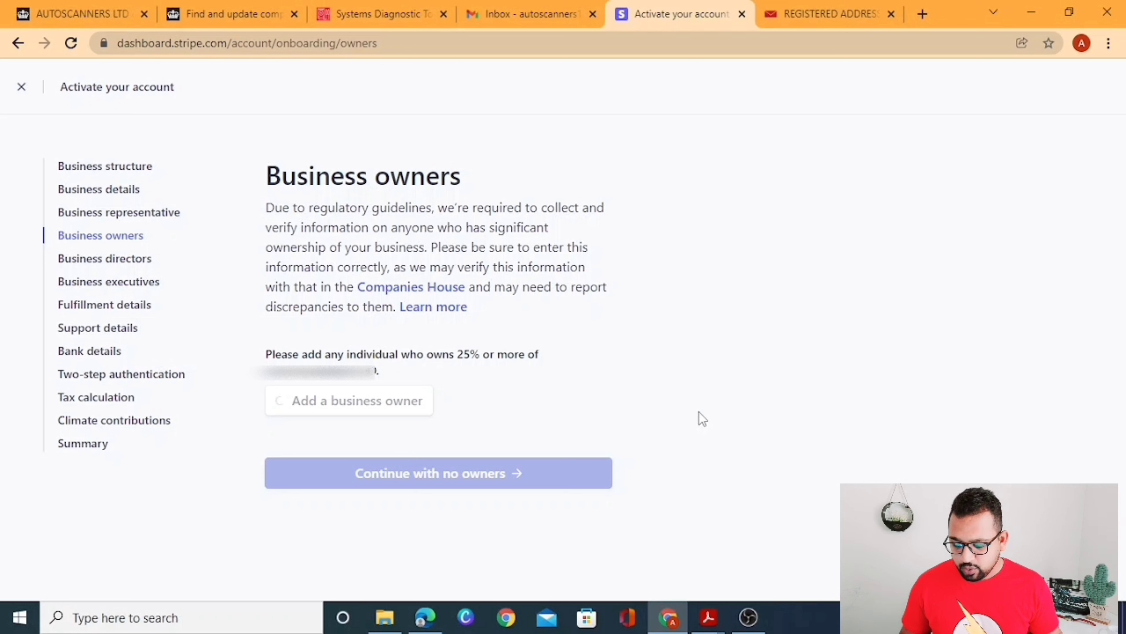
{"action": "scroll", "coordinate": [834, 490], "scroll_direction": "down", "scroll_amount": 1}
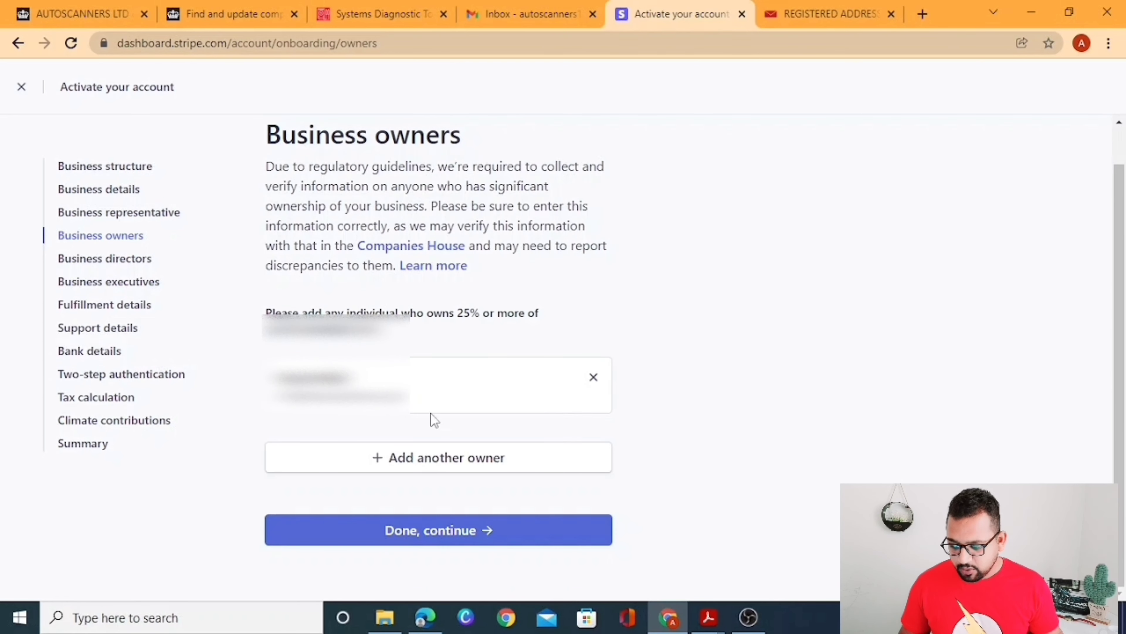
{"action": "left_click", "coordinate": [449, 529]}
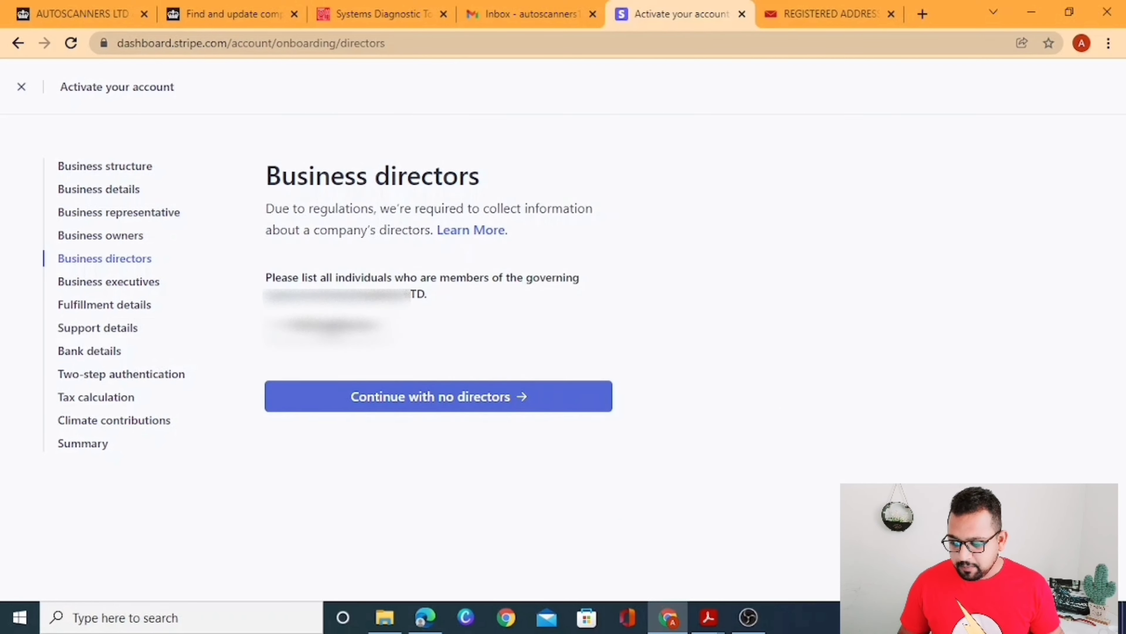
Add the existing representative as director, then confirm the listed executive and continue.
{"action": "left_click", "coordinate": [329, 327]}
{"action": "left_click", "coordinate": [303, 428]}
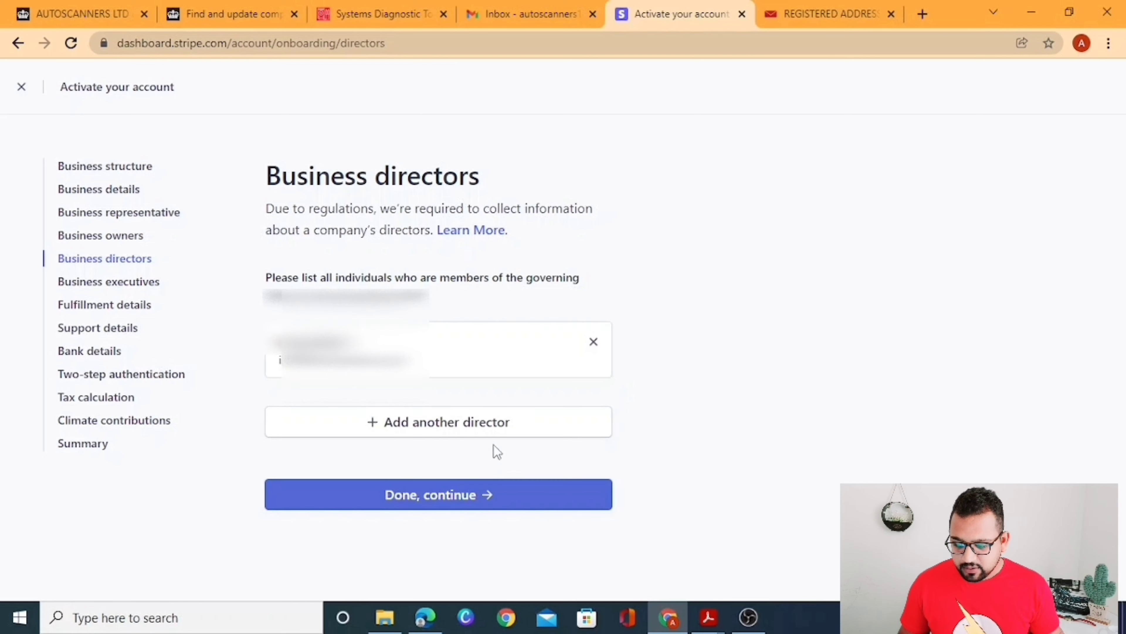
{"action": "left_click", "coordinate": [447, 494]}
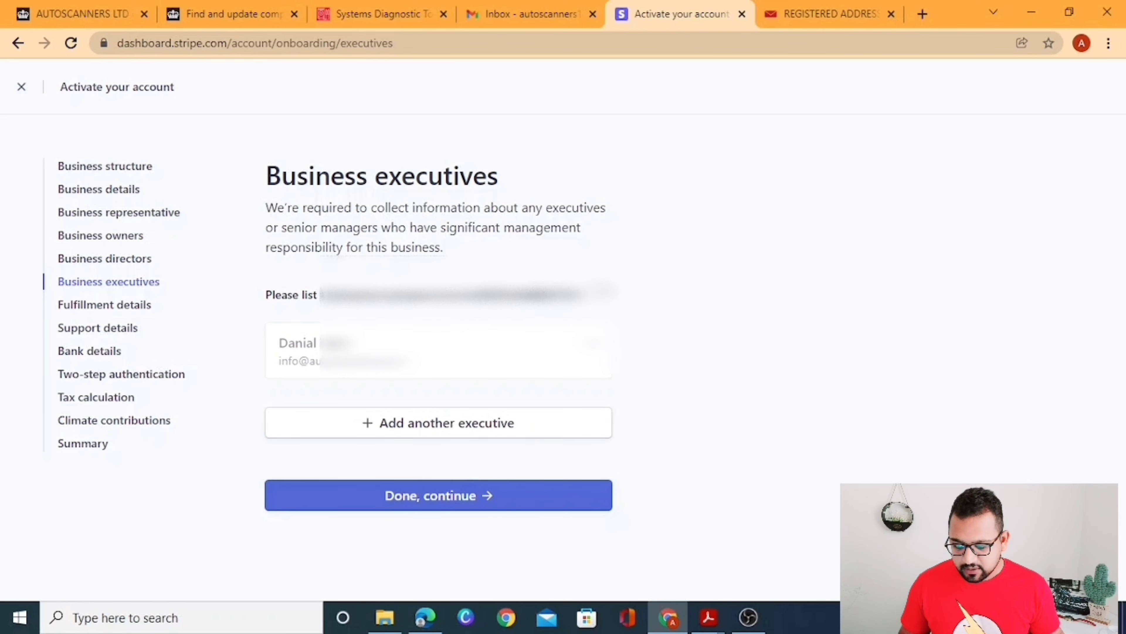
{"action": "left_click", "coordinate": [440, 495]}
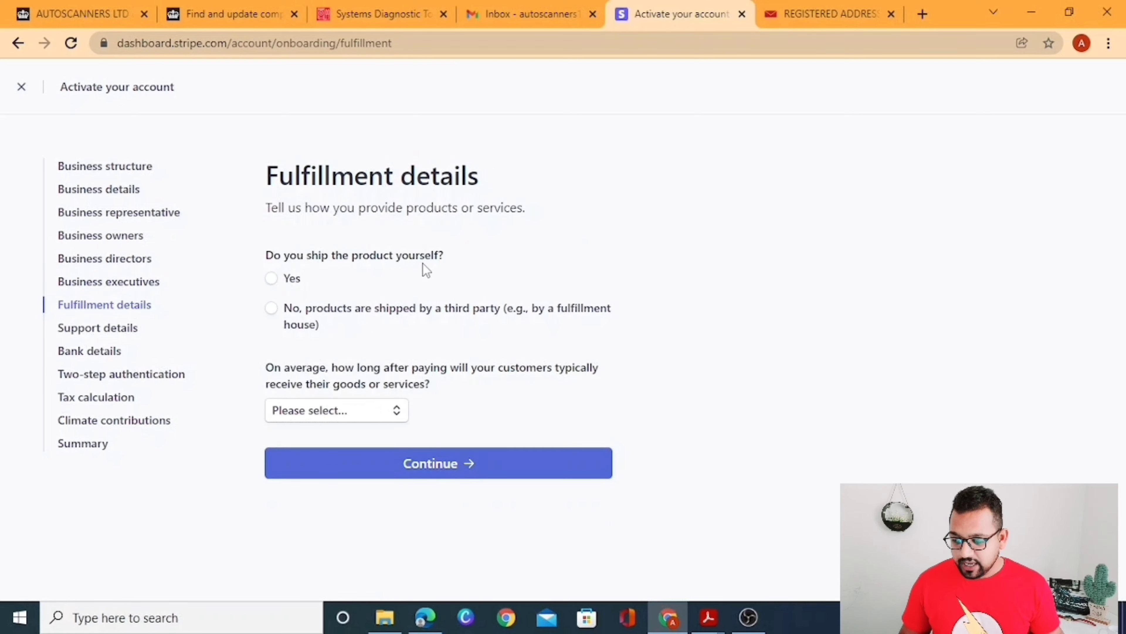
Mark products as shipped by a third party, delivered within 2 weeks, and continue.
{"action": "left_click", "coordinate": [272, 310]}
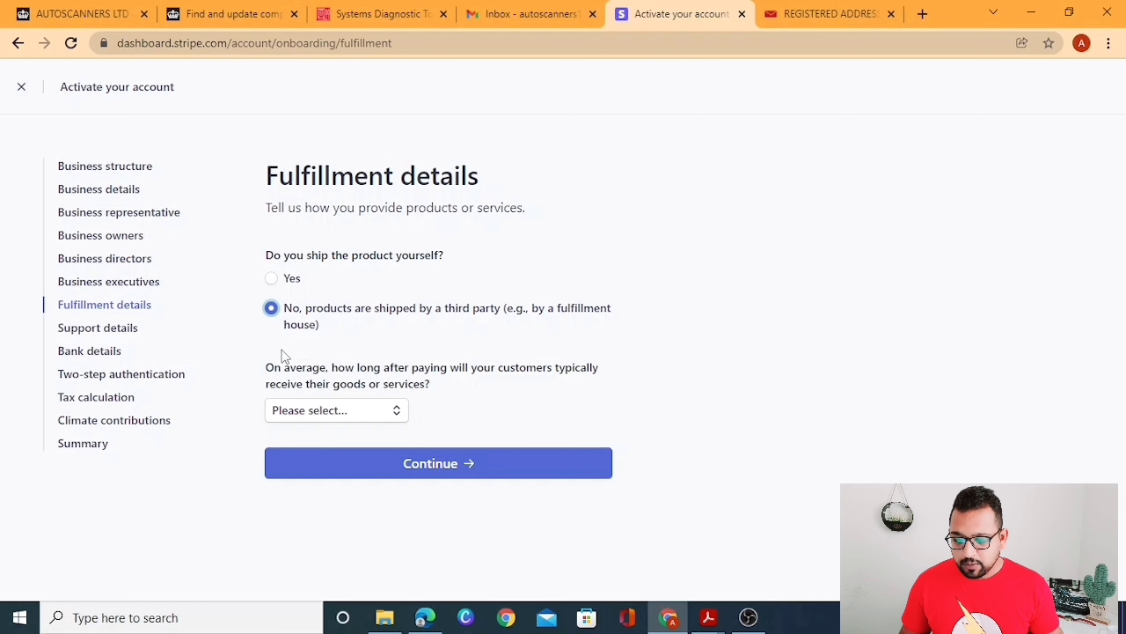
{"action": "left_click", "coordinate": [394, 413]}
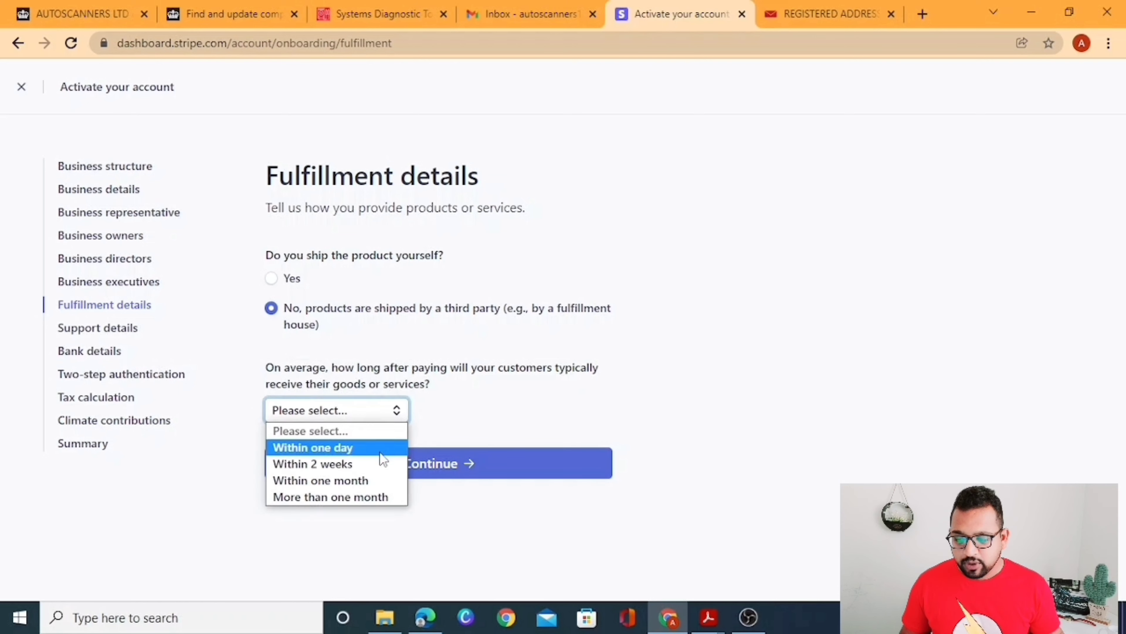
{"action": "left_click", "coordinate": [381, 464]}
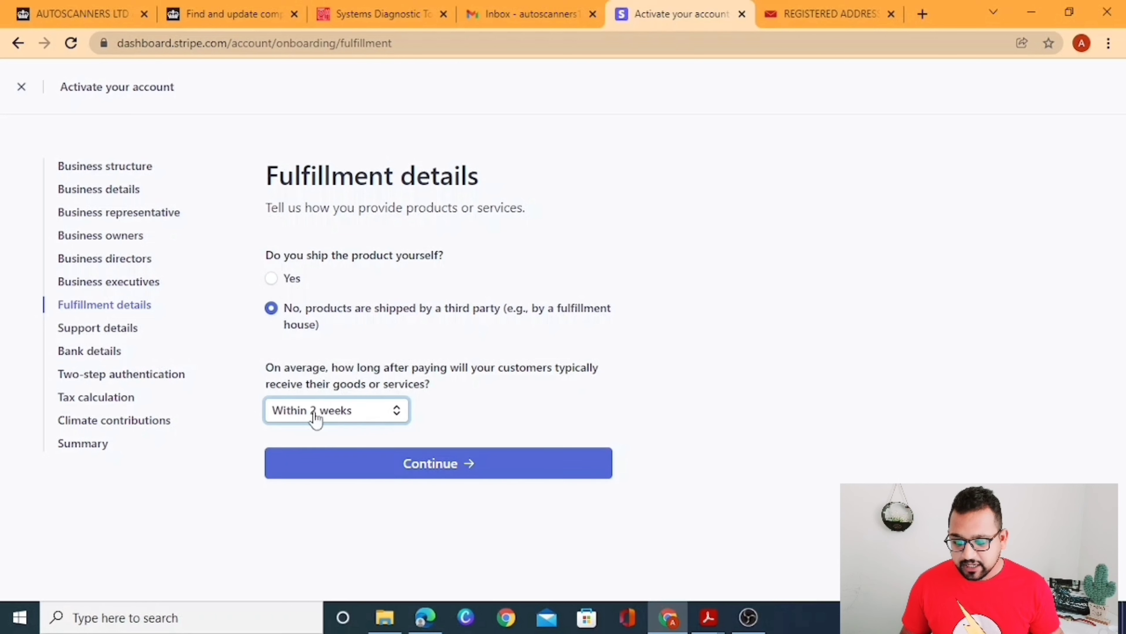
{"action": "left_click", "coordinate": [398, 414]}
{"action": "left_click", "coordinate": [397, 415]}
{"action": "left_click", "coordinate": [397, 415]}
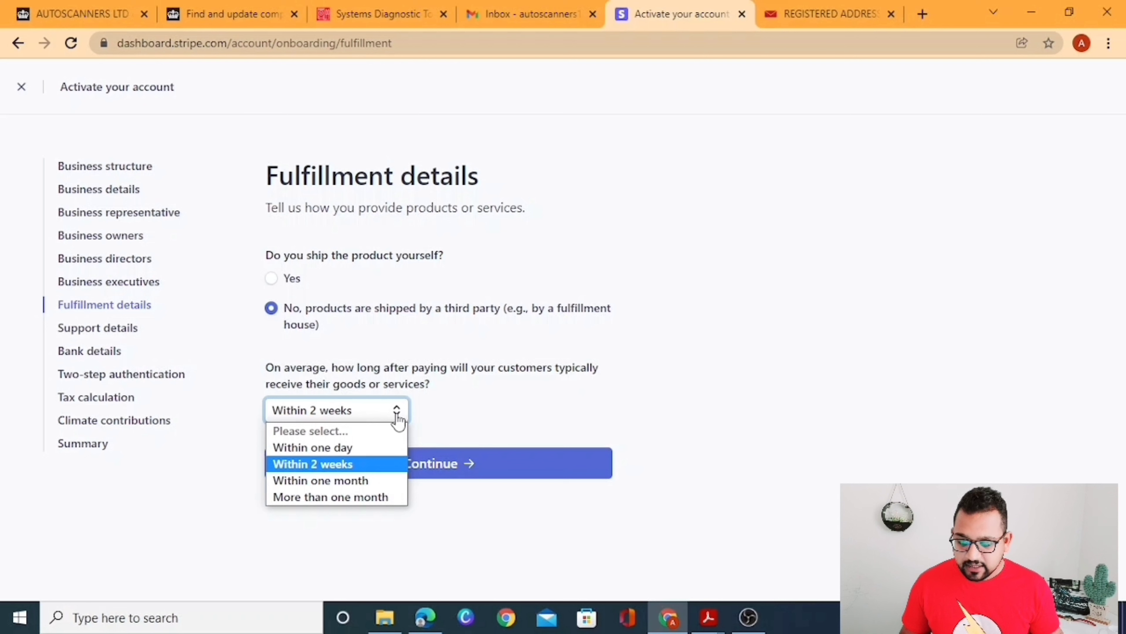
{"action": "left_click", "coordinate": [398, 418]}
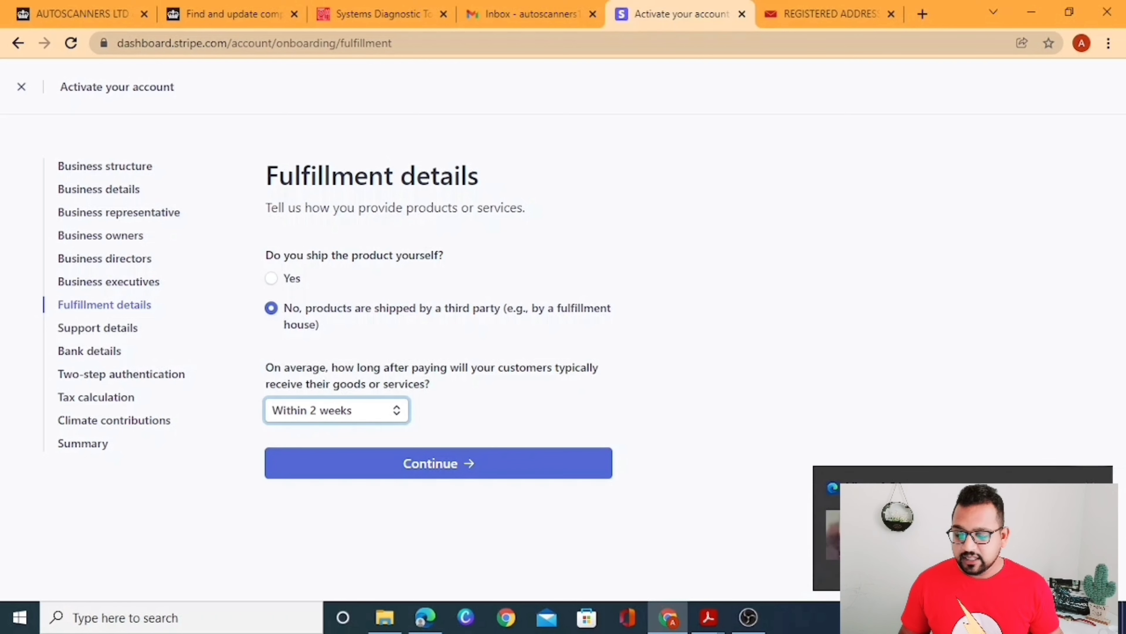
{"action": "left_click", "coordinate": [448, 465]}
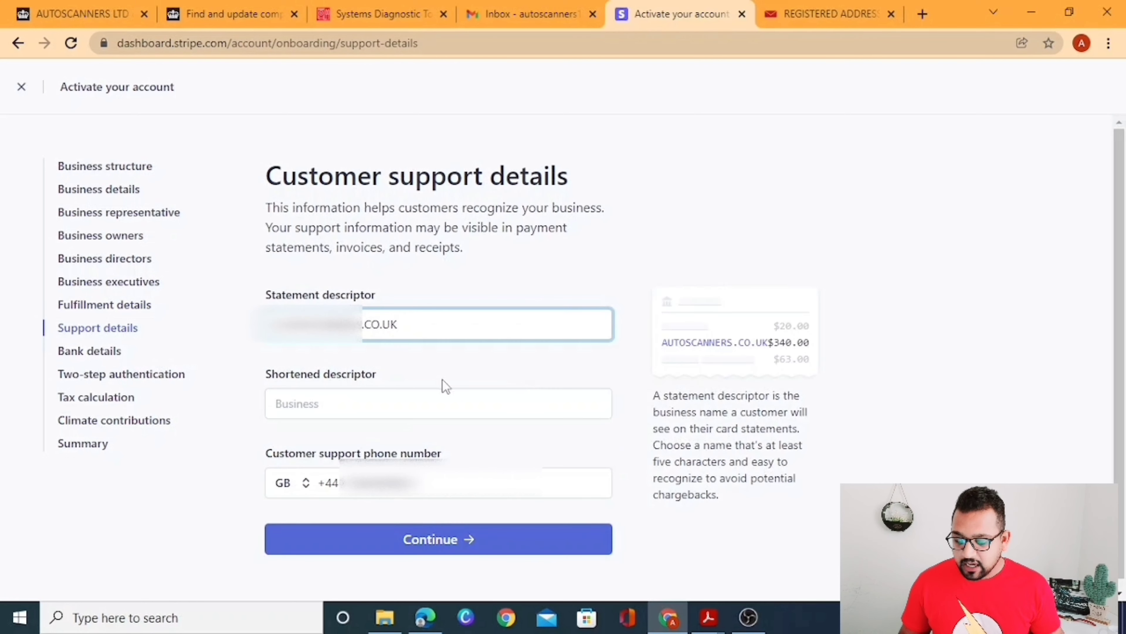
Enter 'autoscan' as the shortened statement descriptor after trying other wordings, then continue.
{"action": "left_click", "coordinate": [345, 402]}
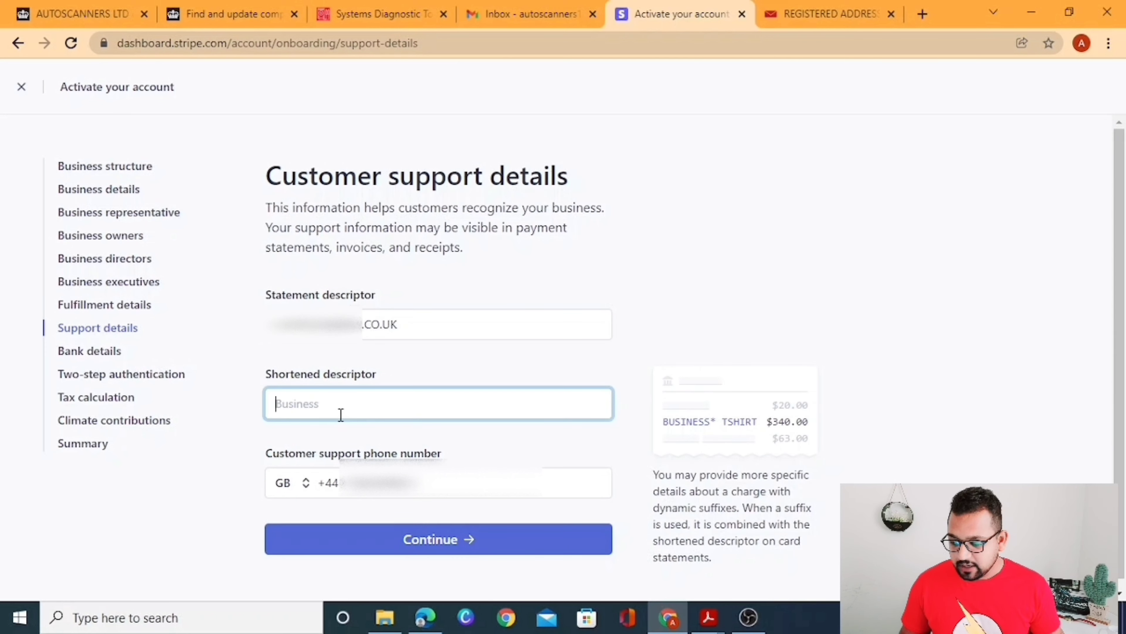
{"action": "type", "text": "autoscan"}
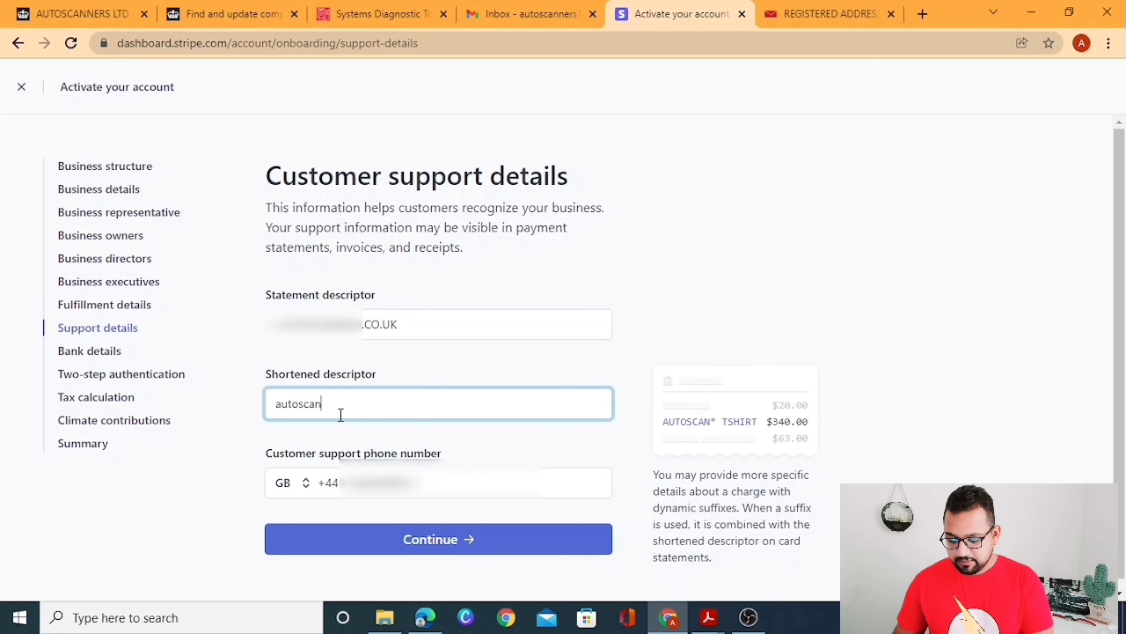
{"action": "type", "text": "ne"}
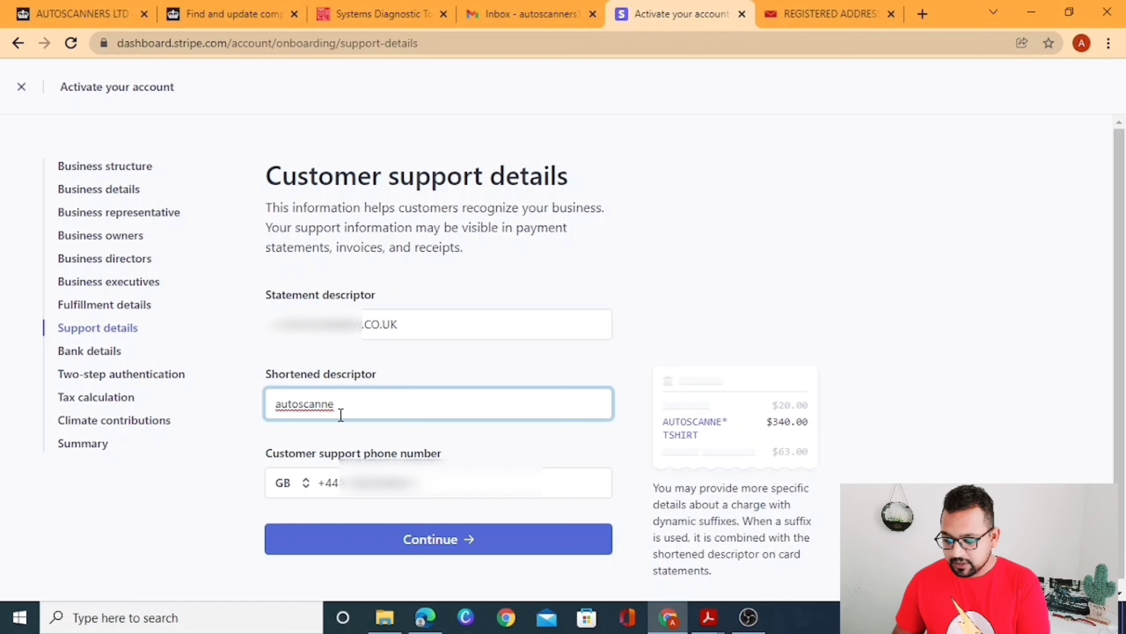
{"action": "key", "text": "BackSpace"}
{"action": "key", "text": "BackSpace"}
{"action": "key", "text": "BackSpace"}
{"action": "key", "text": "BackSpace"}
{"action": "key", "text": "BackSpace"}
{"action": "key", "text": "BackSpace"}
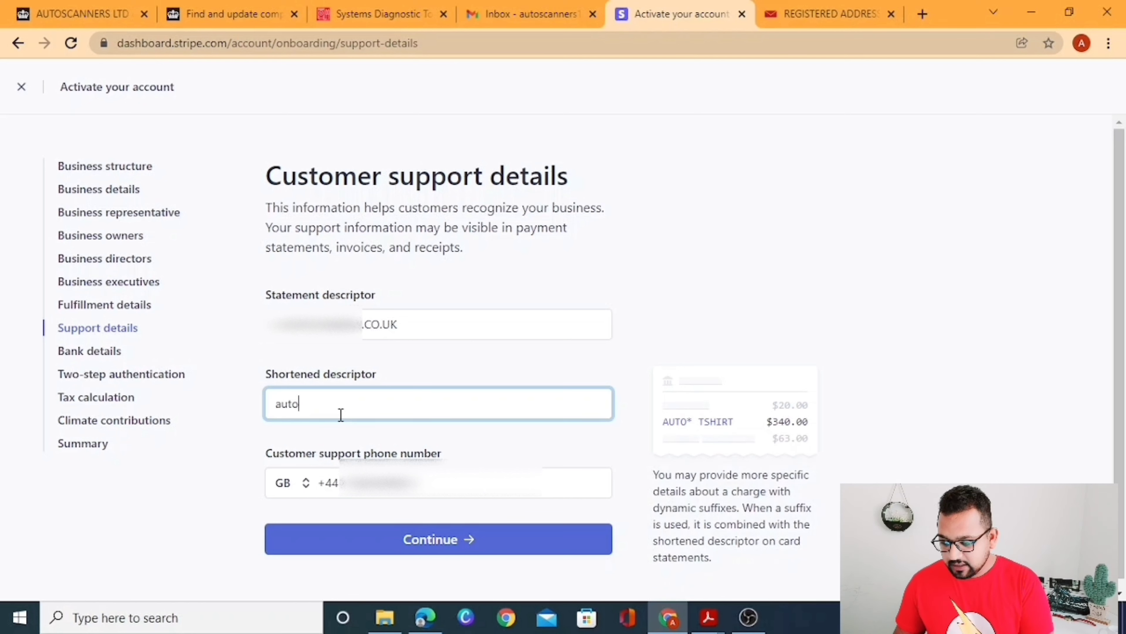
{"action": "type", "text": "UK"}
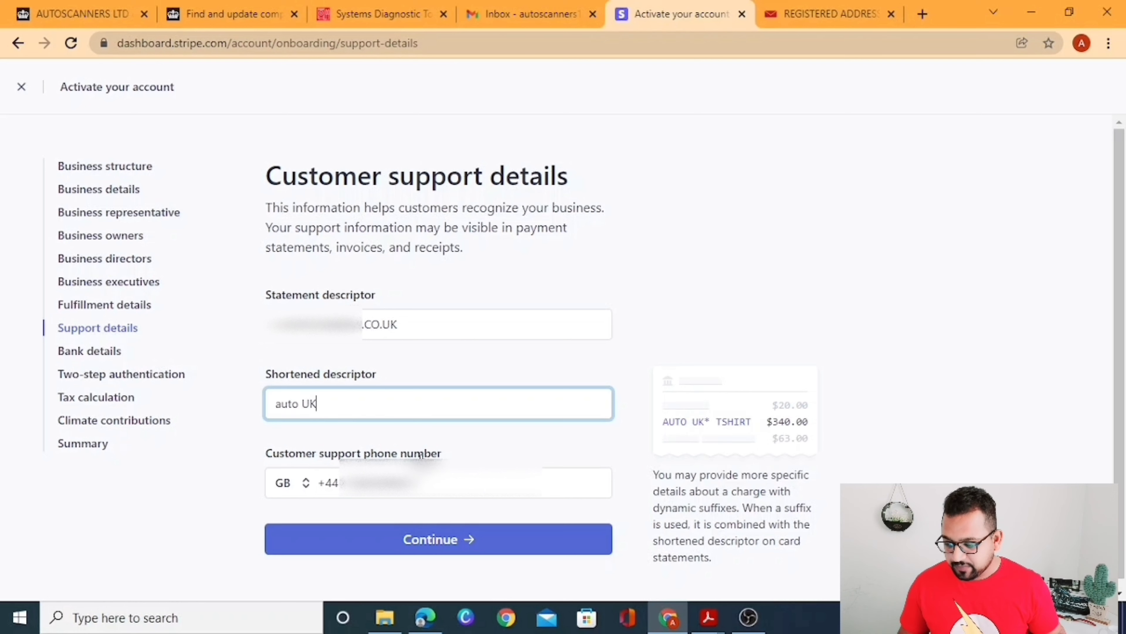
{"action": "key", "text": "BackSpace"}
{"action": "key", "text": "BackSpace"}
{"action": "key", "text": "BackSpace"}
{"action": "key", "text": "BackSpace"}
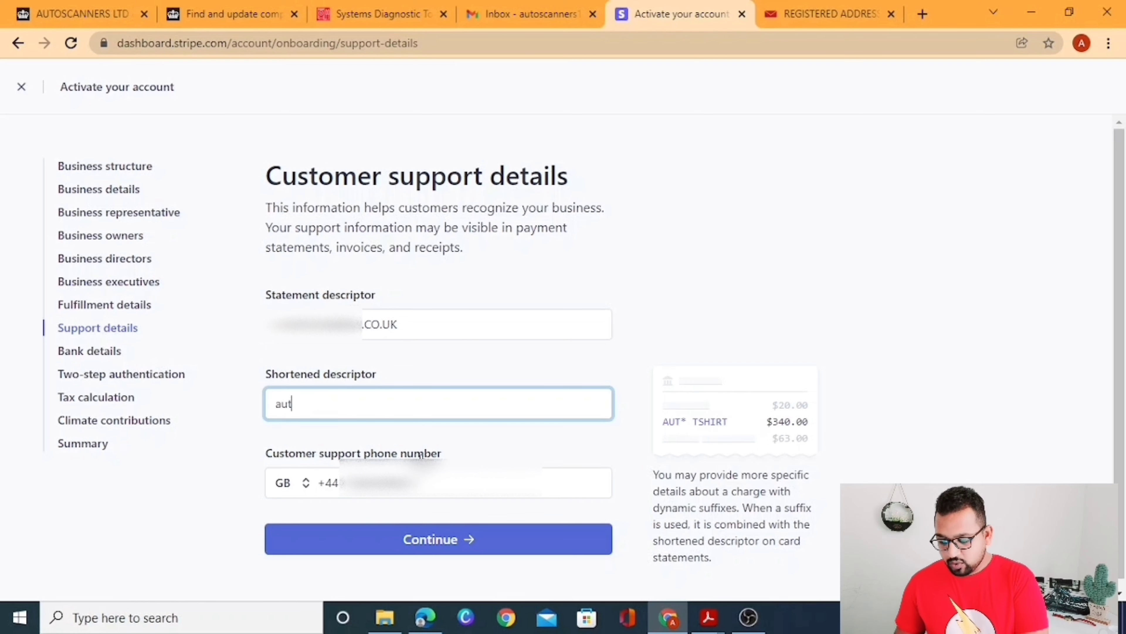
{"action": "key", "text": "BackSpace"}
{"action": "key", "text": "BackSpace"}
{"action": "key", "text": "BackSpace"}
{"action": "type", "text": "s"}
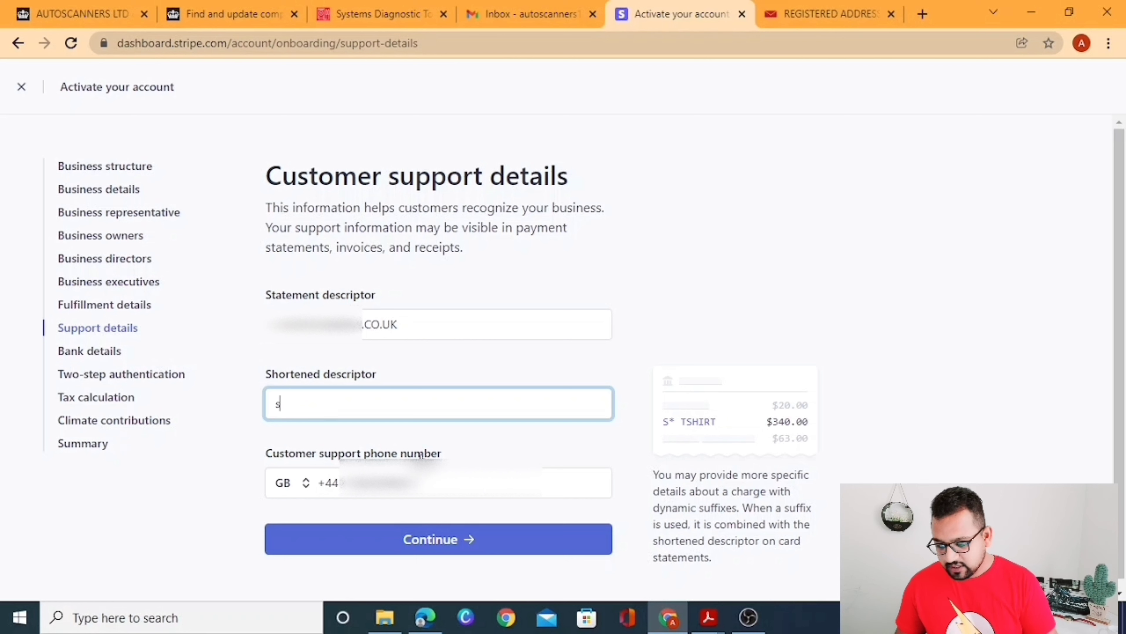
{"action": "type", "text": "canners"}
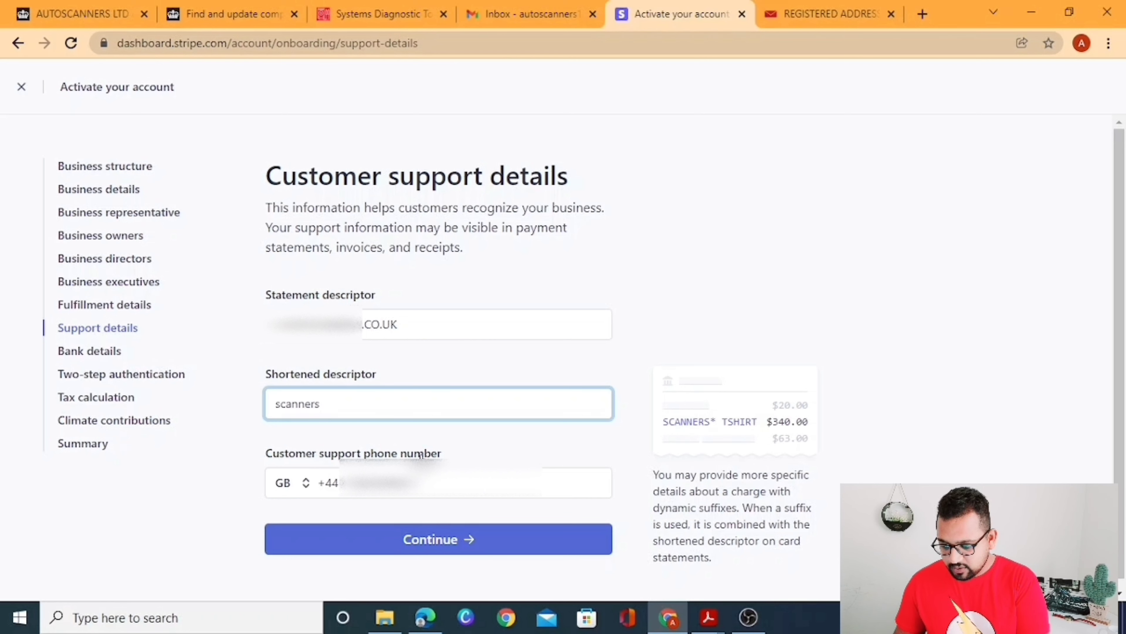
{"action": "key", "text": "BackSpace"}
{"action": "key", "text": "BackSpace"}
{"action": "key", "text": "BackSpace"}
{"action": "key", "text": "BackSpace"}
{"action": "key", "text": "BackSpace"}
{"action": "key", "text": "BackSpace"}
{"action": "key", "text": "BackSpace"}
{"action": "key", "text": "BackSpace"}
{"action": "type", "text": "a"}
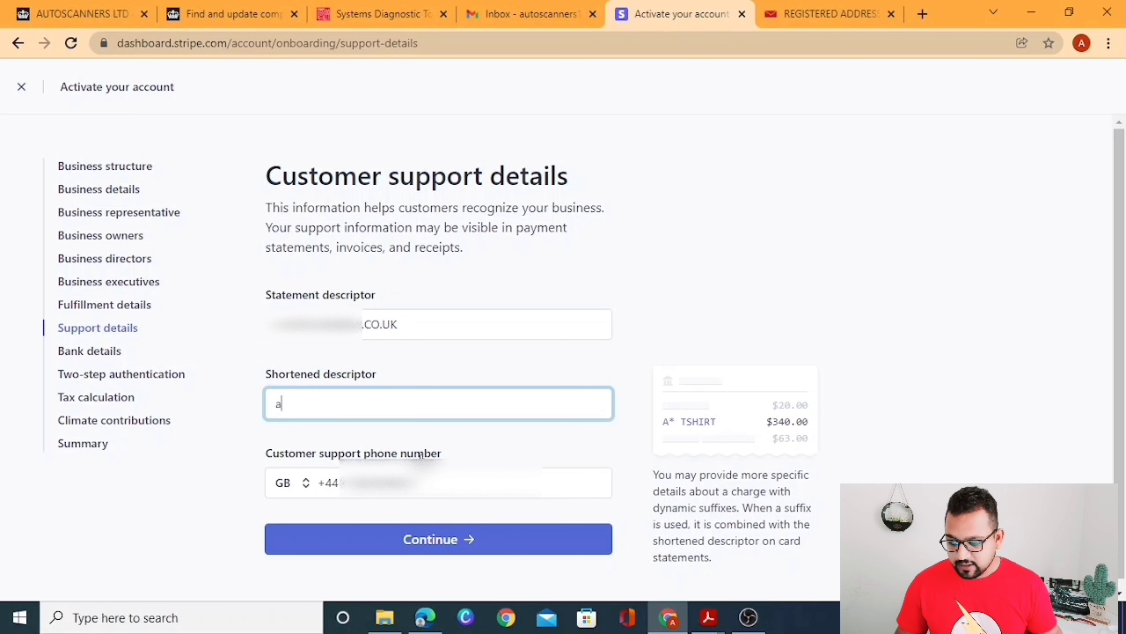
{"action": "type", "text": "utoc"}
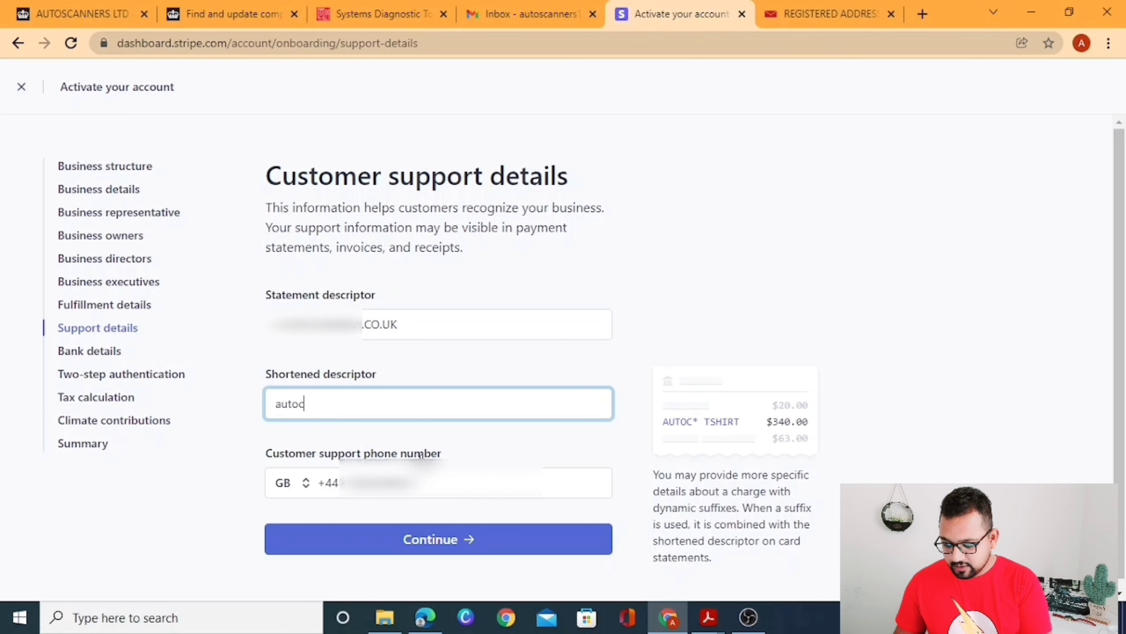
{"action": "key", "text": "BackSpace"}
{"action": "type", "text": "scan"}
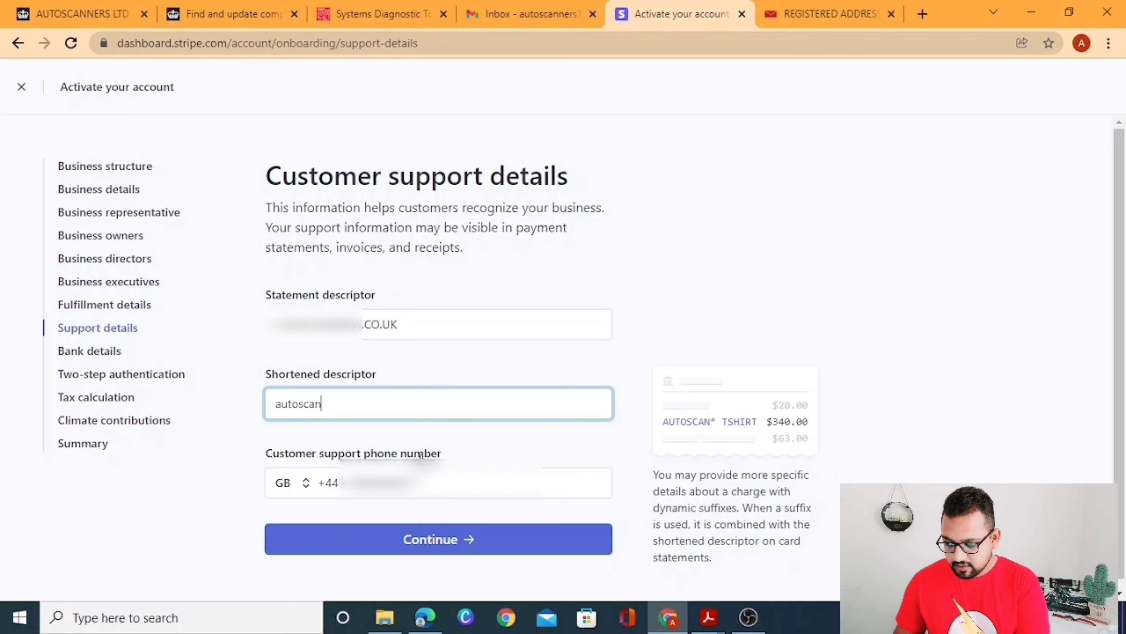
{"action": "left_click", "coordinate": [255, 444]}
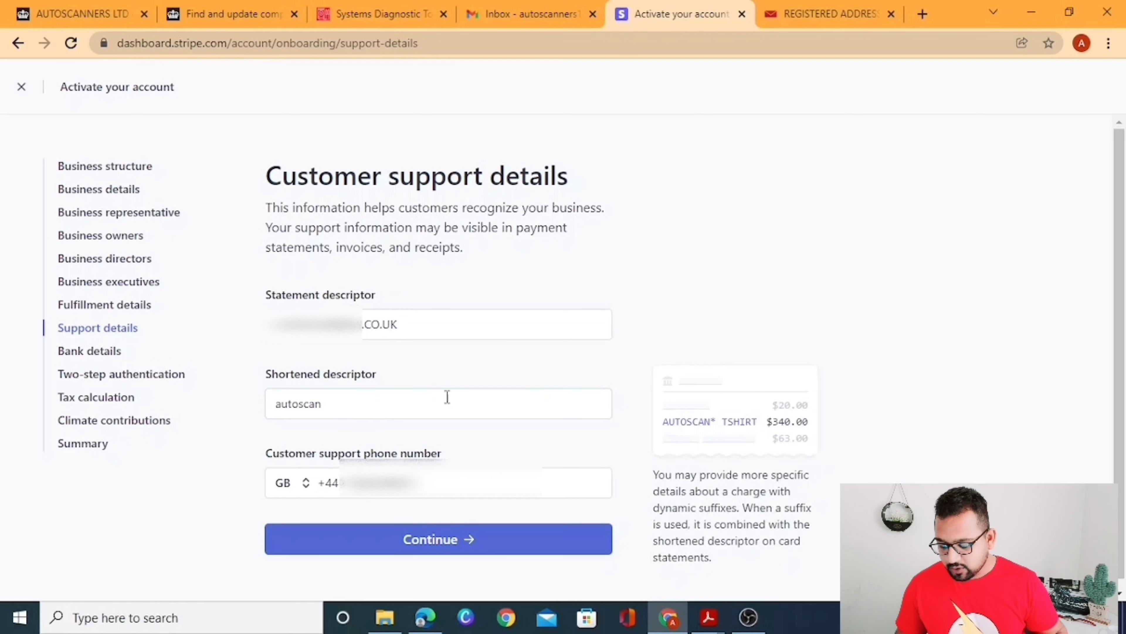
{"action": "left_click", "coordinate": [525, 546]}
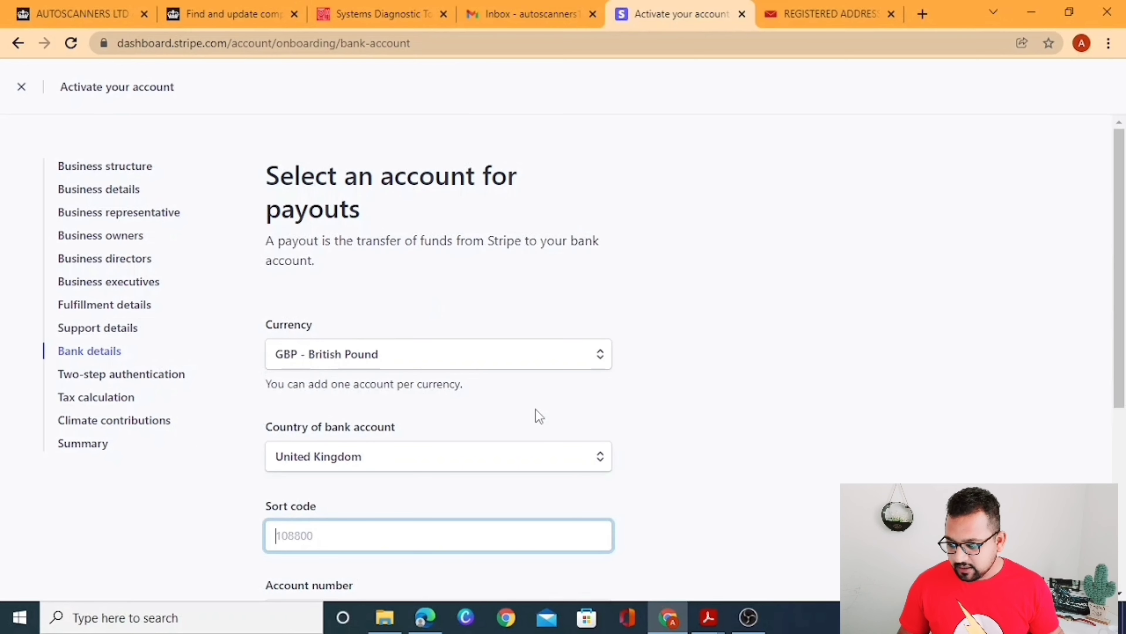
Scroll through the empty Bank details payout form, then open a new browser tab.
{"action": "scroll", "coordinate": [845, 341], "scroll_direction": "down", "scroll_amount": 3}
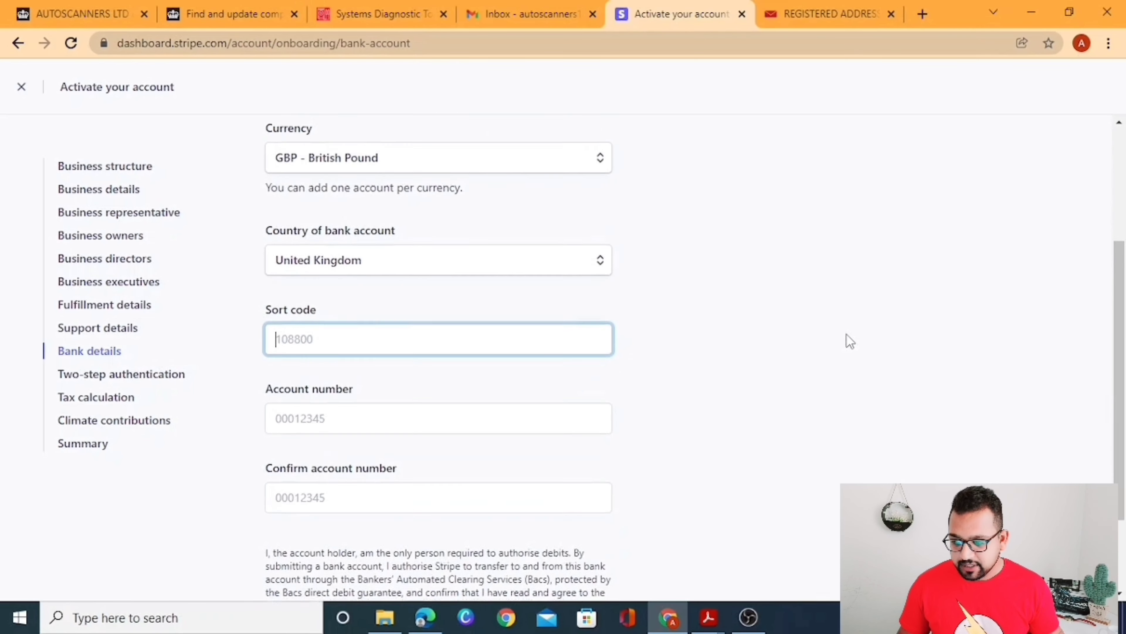
{"action": "scroll", "coordinate": [849, 341], "scroll_direction": "down", "scroll_amount": 1}
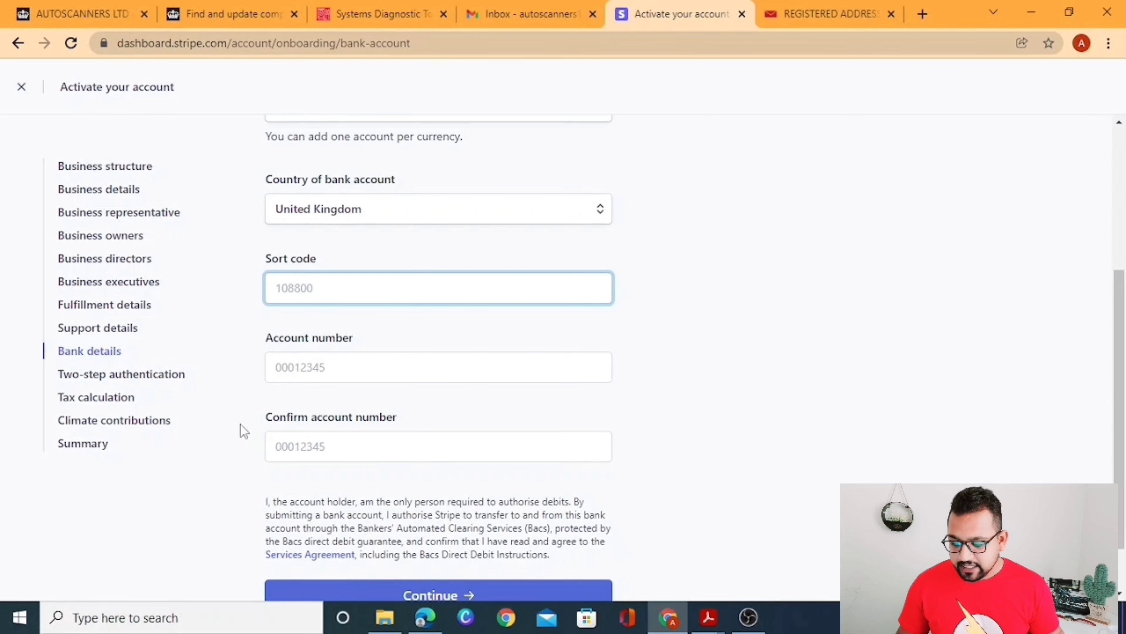
{"action": "scroll", "coordinate": [795, 445], "scroll_direction": "down", "scroll_amount": 1}
{"action": "scroll", "coordinate": [797, 435], "scroll_direction": "up", "scroll_amount": 1}
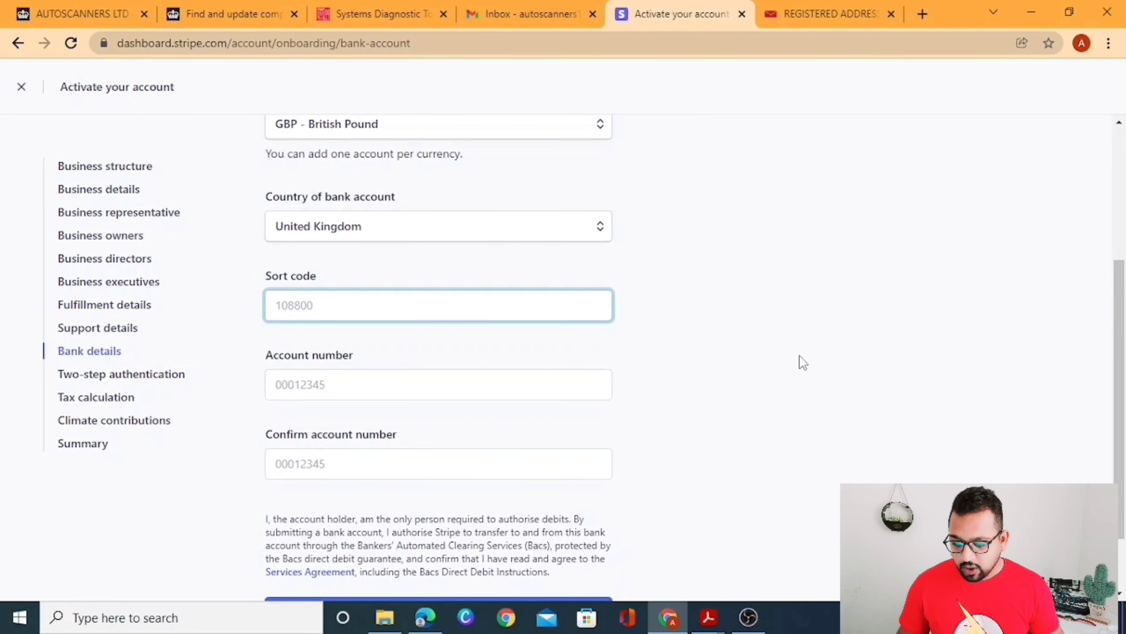
{"action": "left_click", "coordinate": [923, 14]}
Search the web for 'wise' in the new tab.
{"action": "type", "text": "w"}
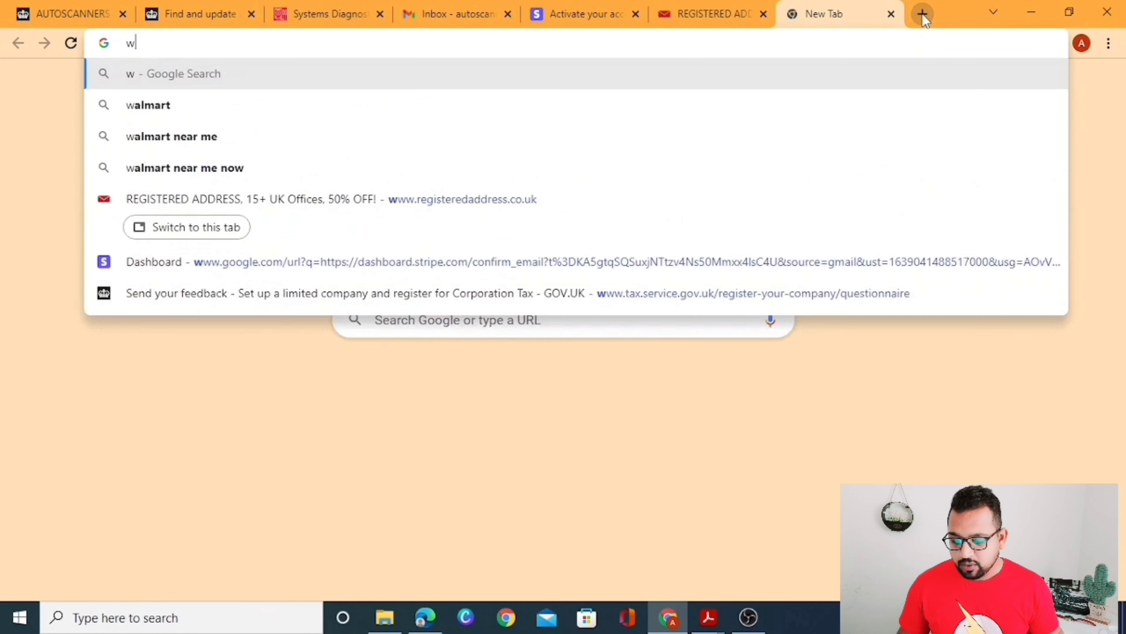
{"action": "type", "text": "ise"}
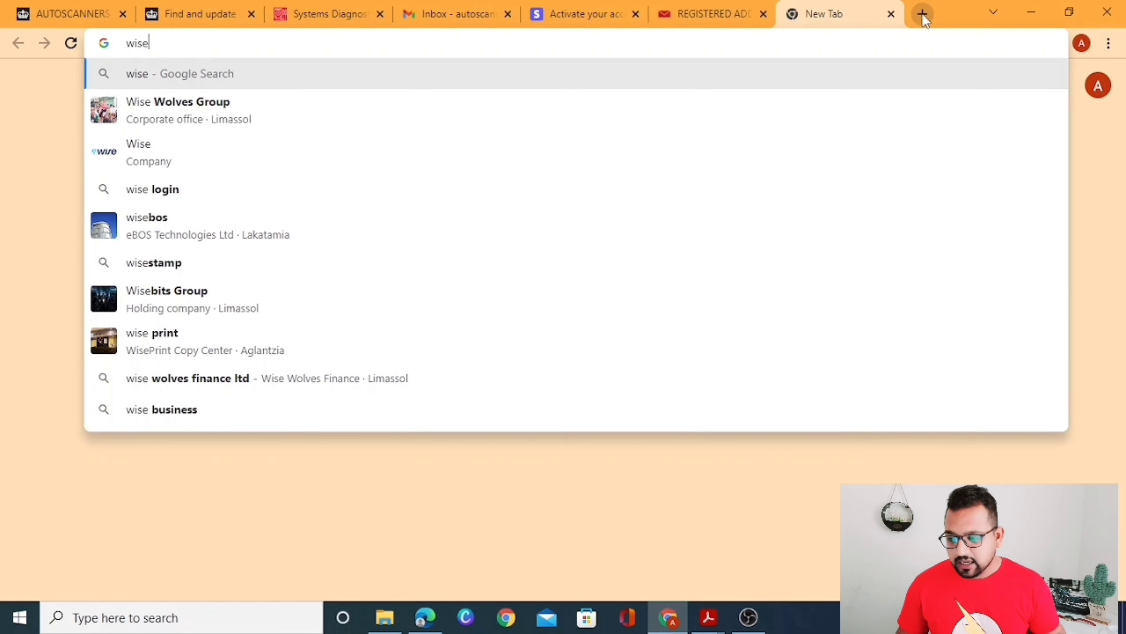
{"action": "key", "text": "Return"}
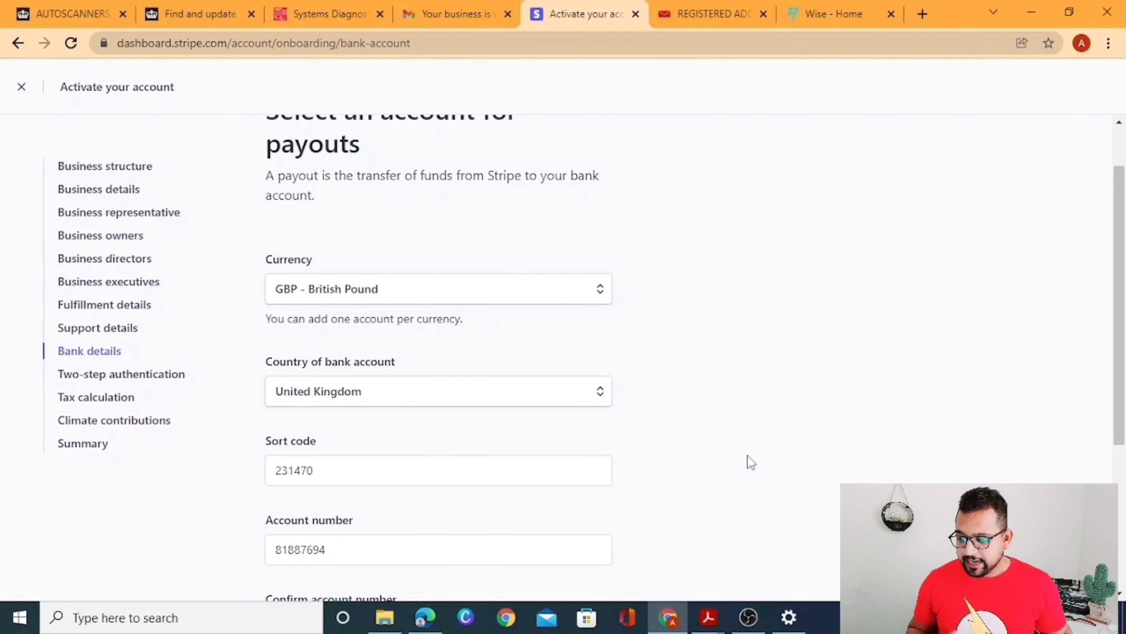
Check the bank details in the Wise tab, then submit the GBP payout account in Stripe.
{"action": "left_click", "coordinate": [806, 26]}
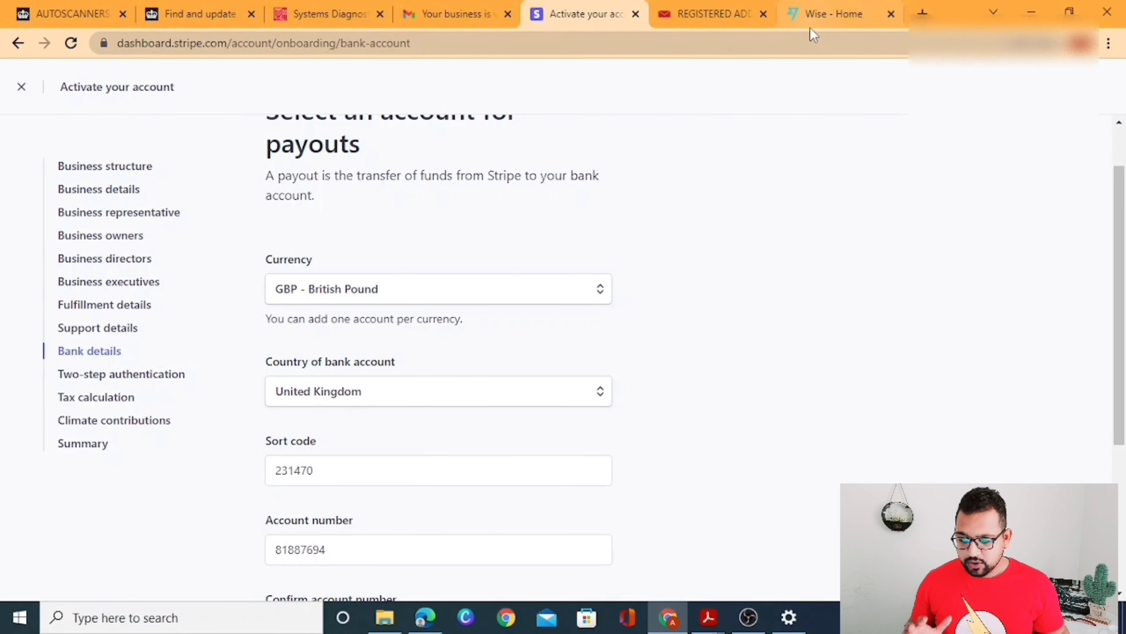
{"action": "left_click", "coordinate": [586, 13]}
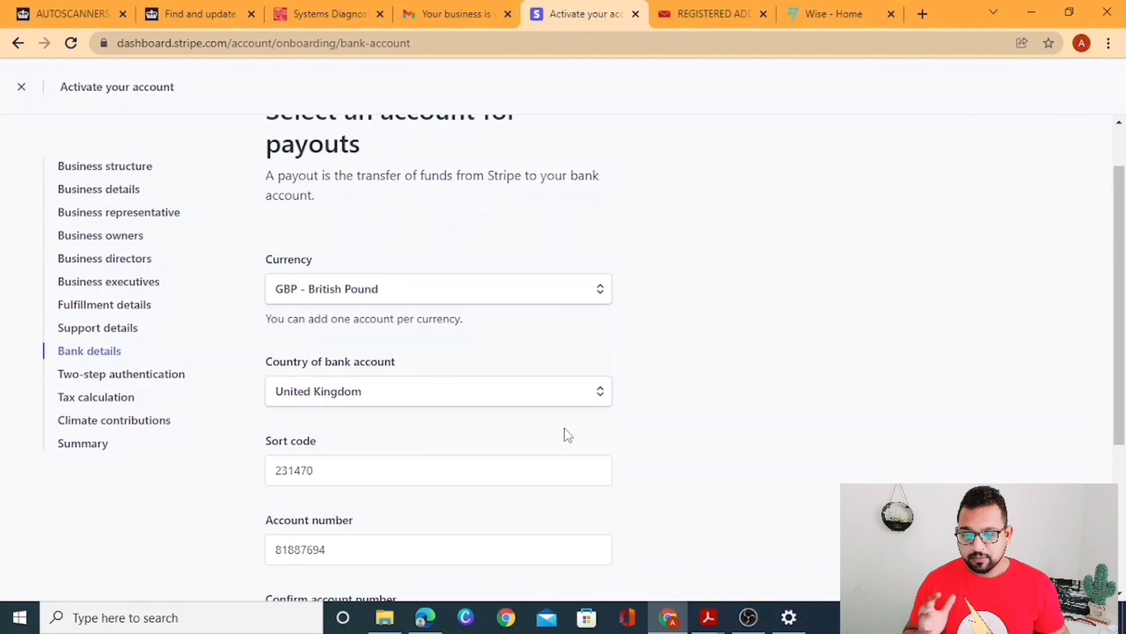
{"action": "scroll", "coordinate": [566, 435], "scroll_direction": "down", "scroll_amount": 5}
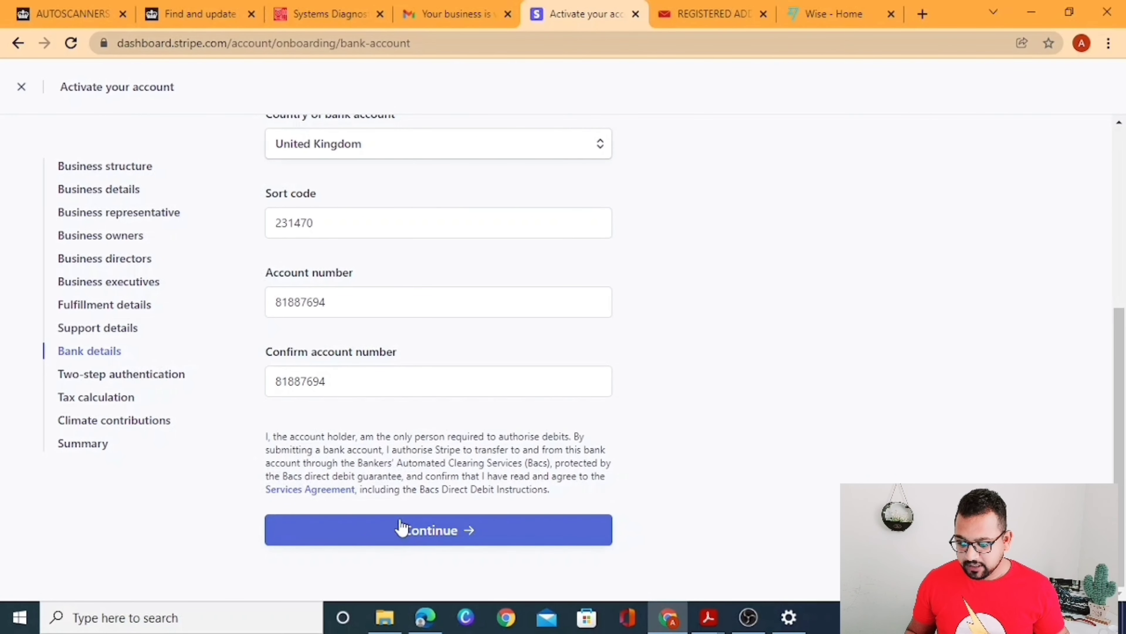
{"action": "left_click", "coordinate": [457, 541]}
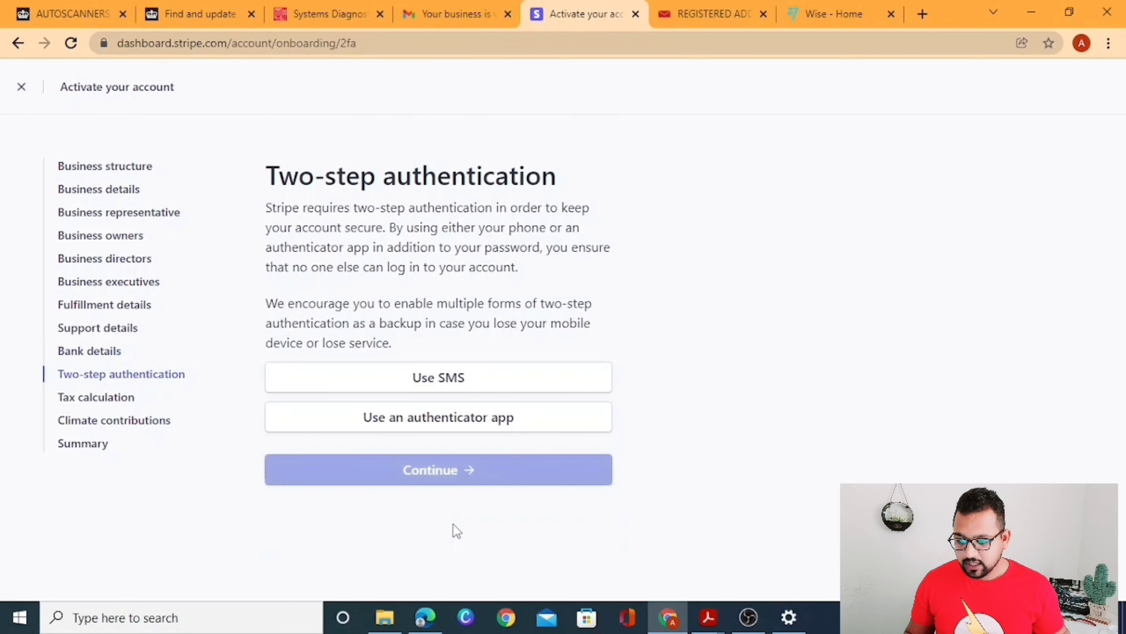
Choose SMS two-step authentication, send a code to the mobile number, and enter the 6-digit code.
{"action": "left_click", "coordinate": [524, 377]}
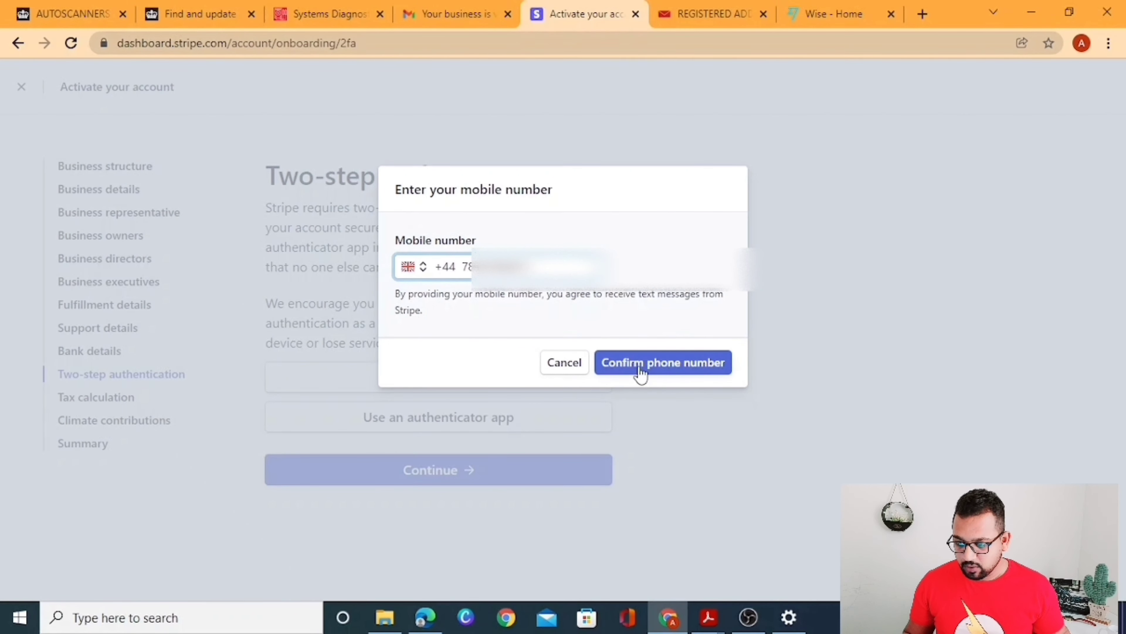
{"action": "left_click", "coordinate": [649, 368]}
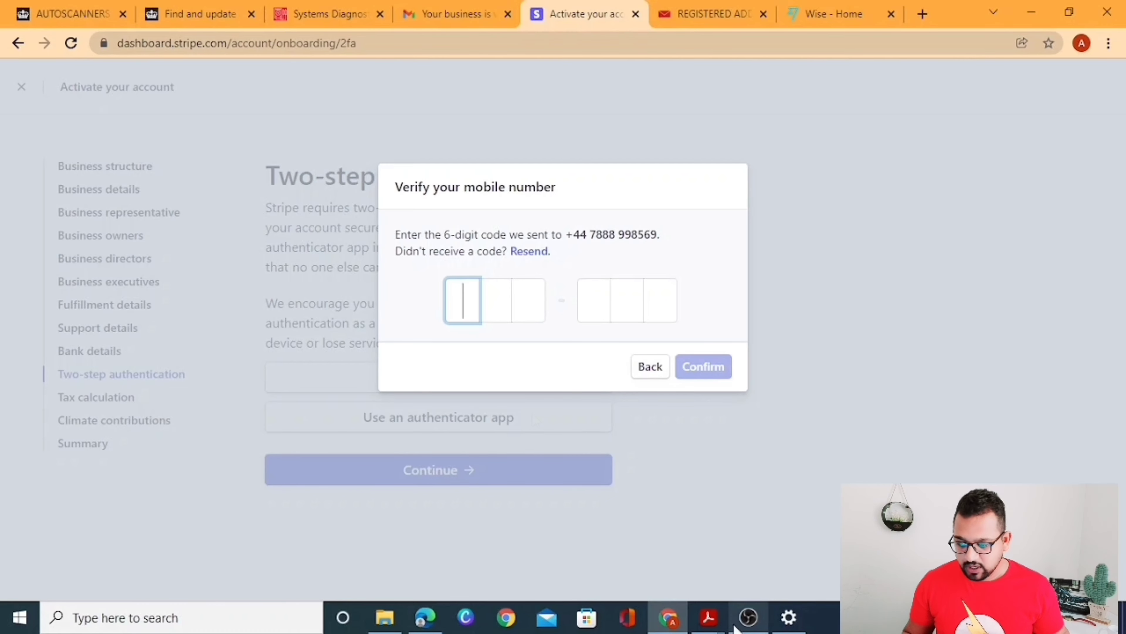
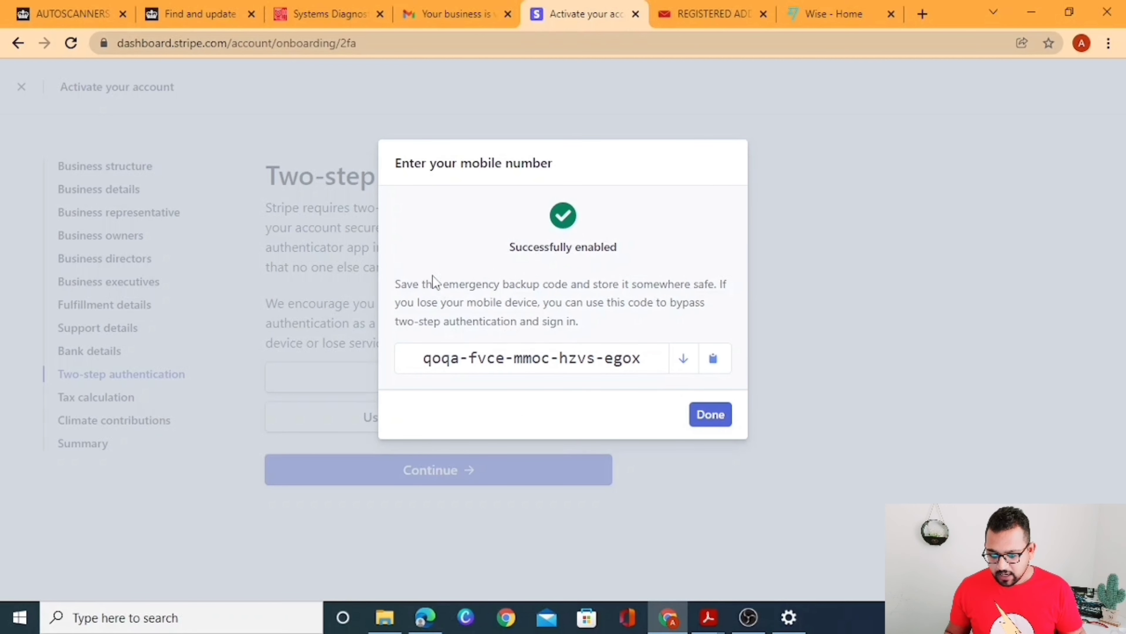
Download the emergency backup code file, finish SMS setup and continue to tax calculation.
{"action": "left_click", "coordinate": [684, 360]}
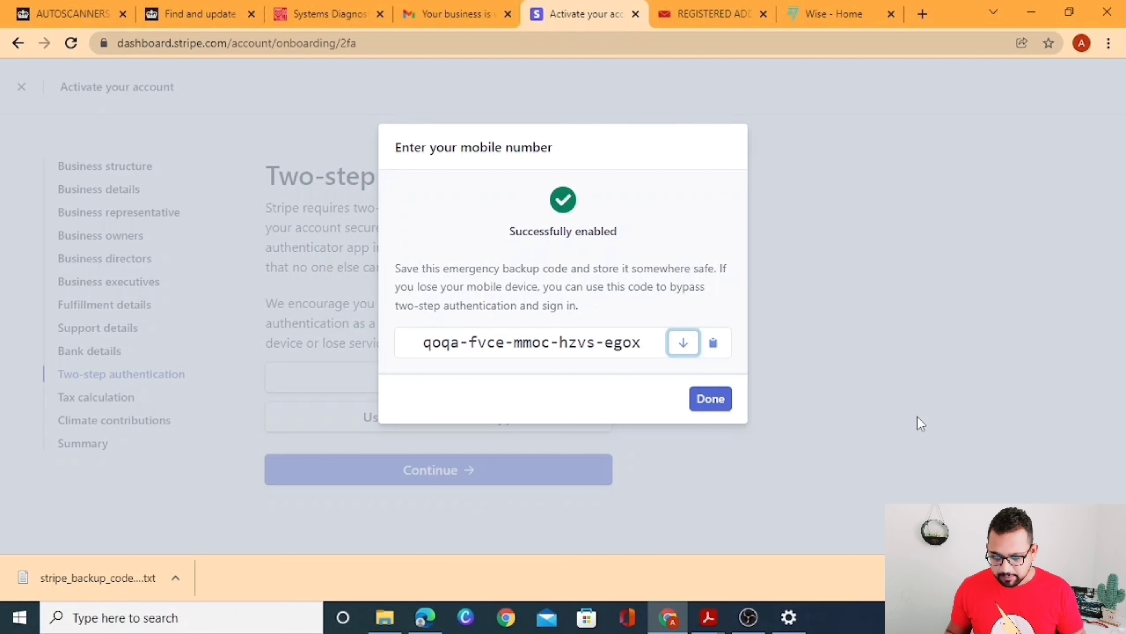
{"action": "left_click", "coordinate": [722, 402]}
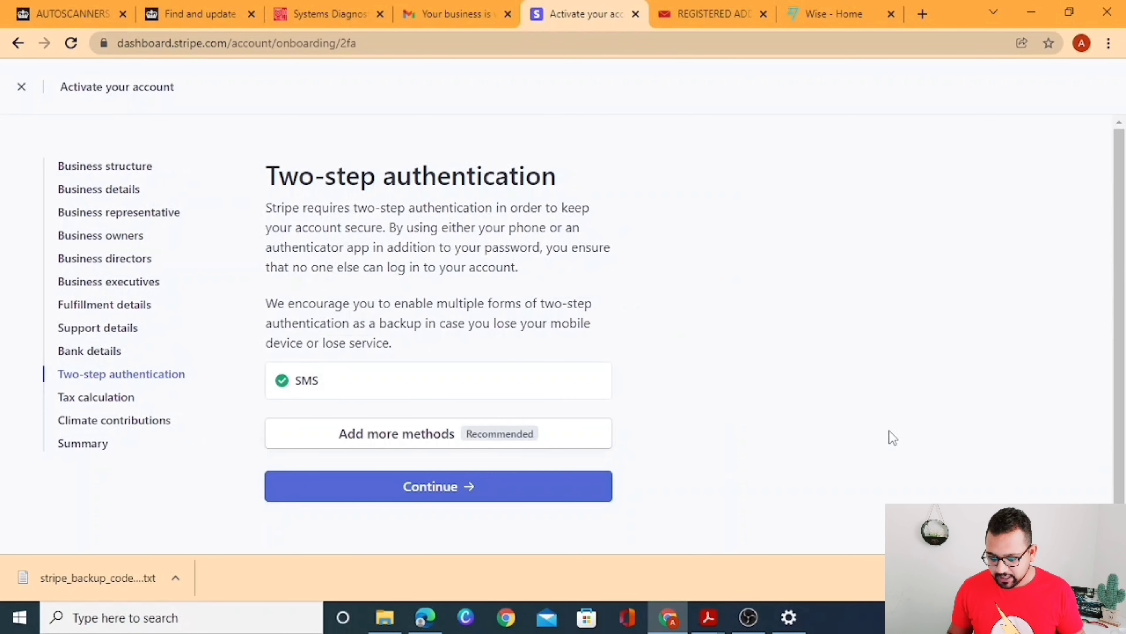
{"action": "left_click", "coordinate": [501, 488]}
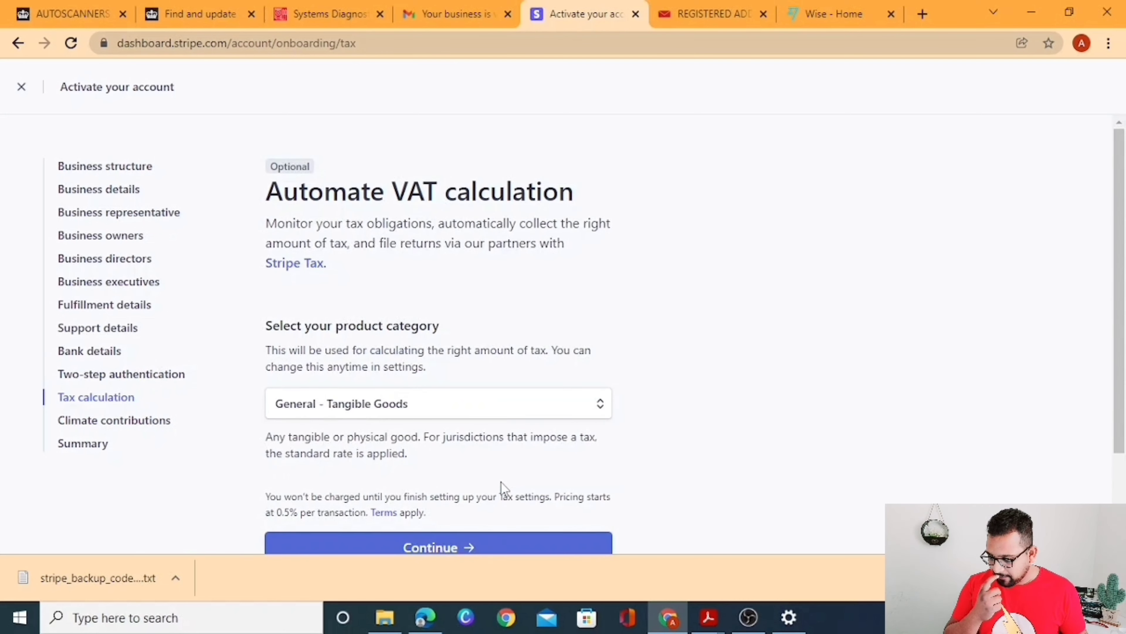
Browse the product category list, keep General - Tangible Goods, and continue.
{"action": "scroll", "coordinate": [501, 486], "scroll_direction": "down", "scroll_amount": 3}
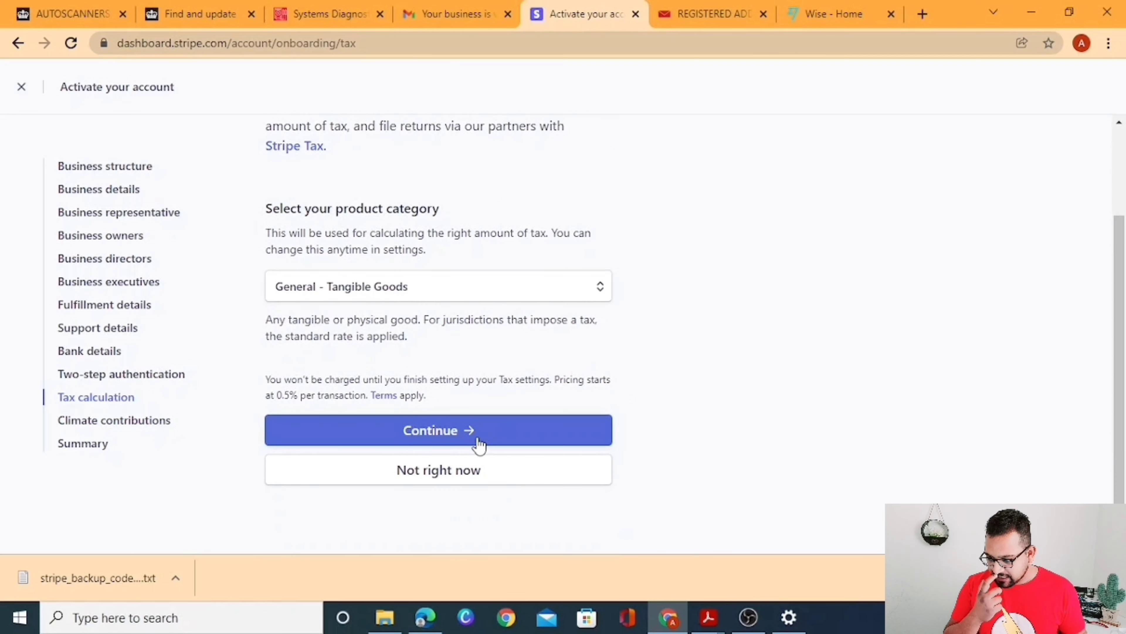
{"action": "left_click", "coordinate": [597, 291]}
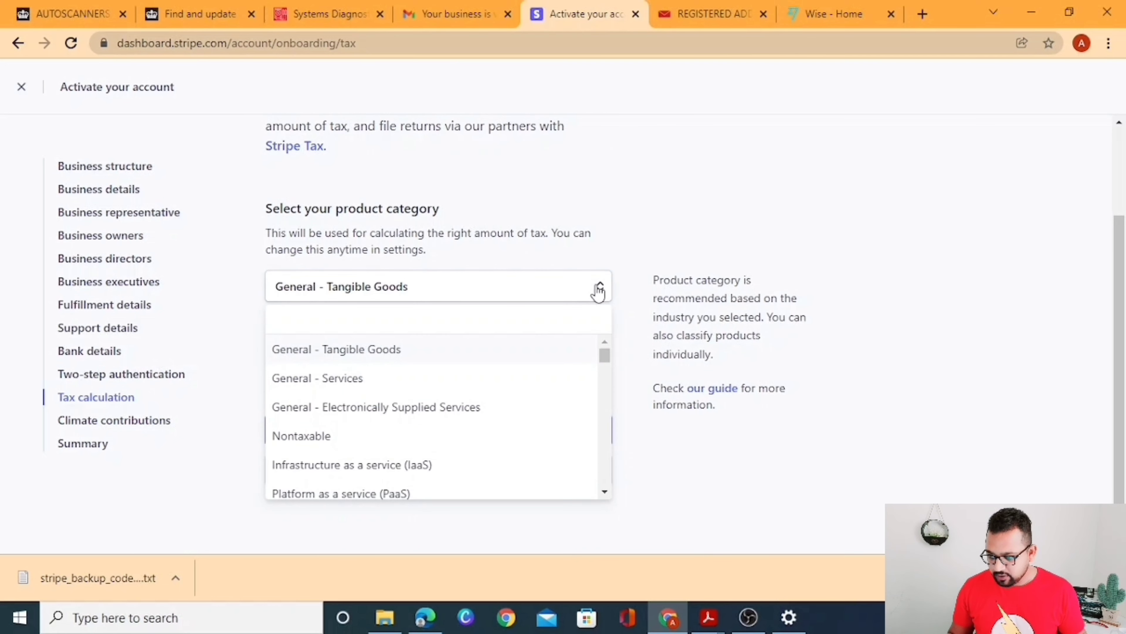
{"action": "left_click", "coordinate": [597, 291]}
{"action": "left_click", "coordinate": [575, 290]}
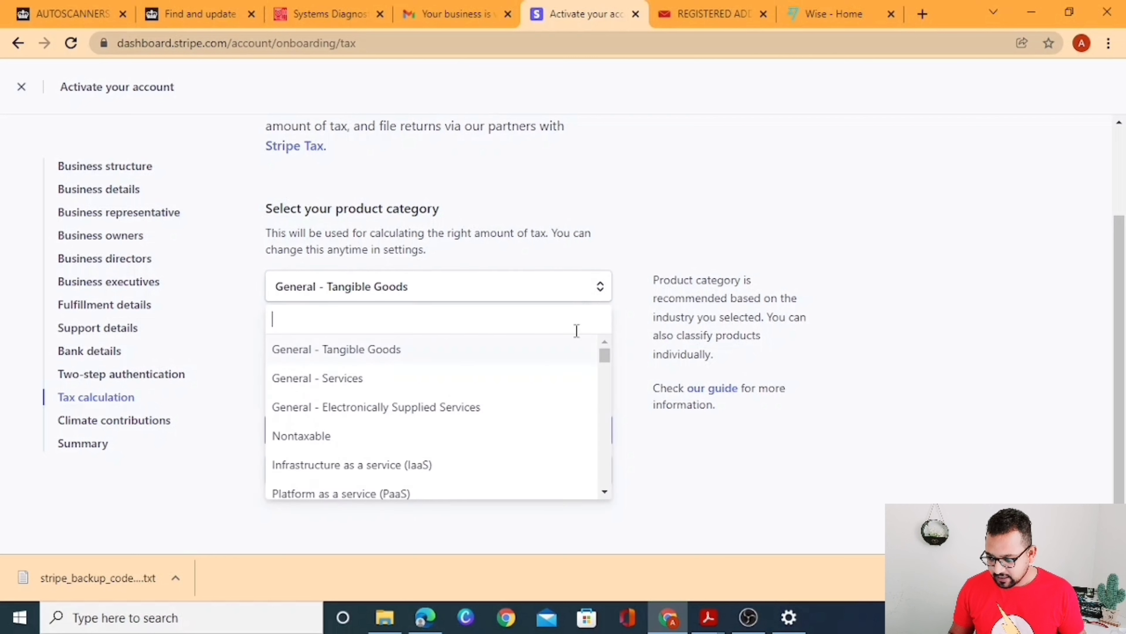
{"action": "left_click_drag", "start_coordinate": [604, 356], "coordinate": [692, 200]}
{"action": "left_click", "coordinate": [507, 288]}
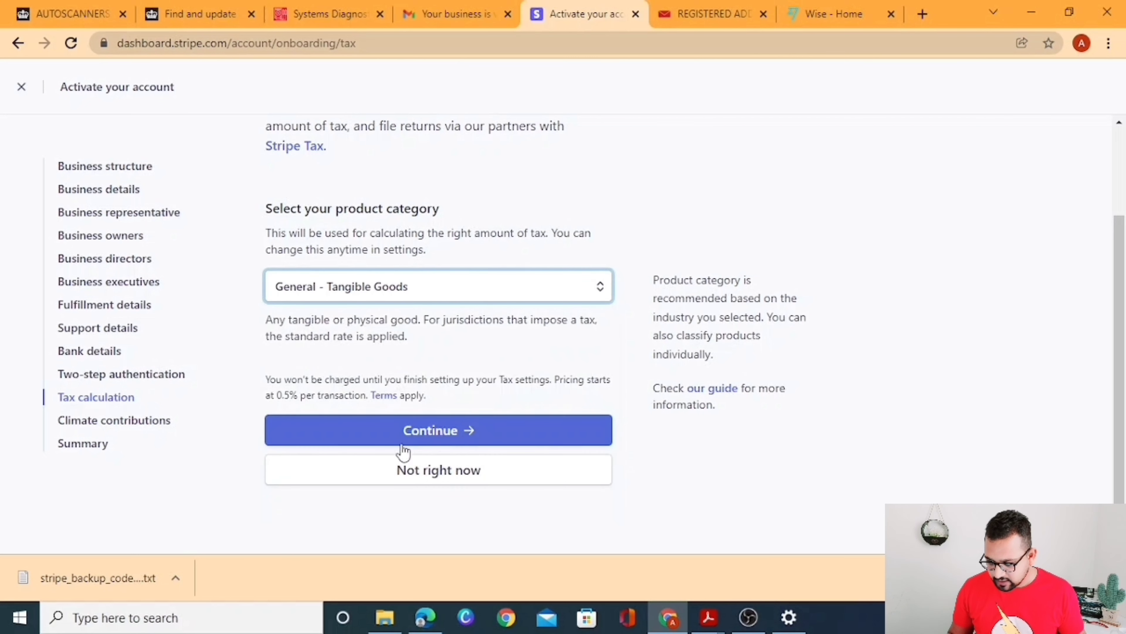
{"action": "left_click", "coordinate": [482, 443]}
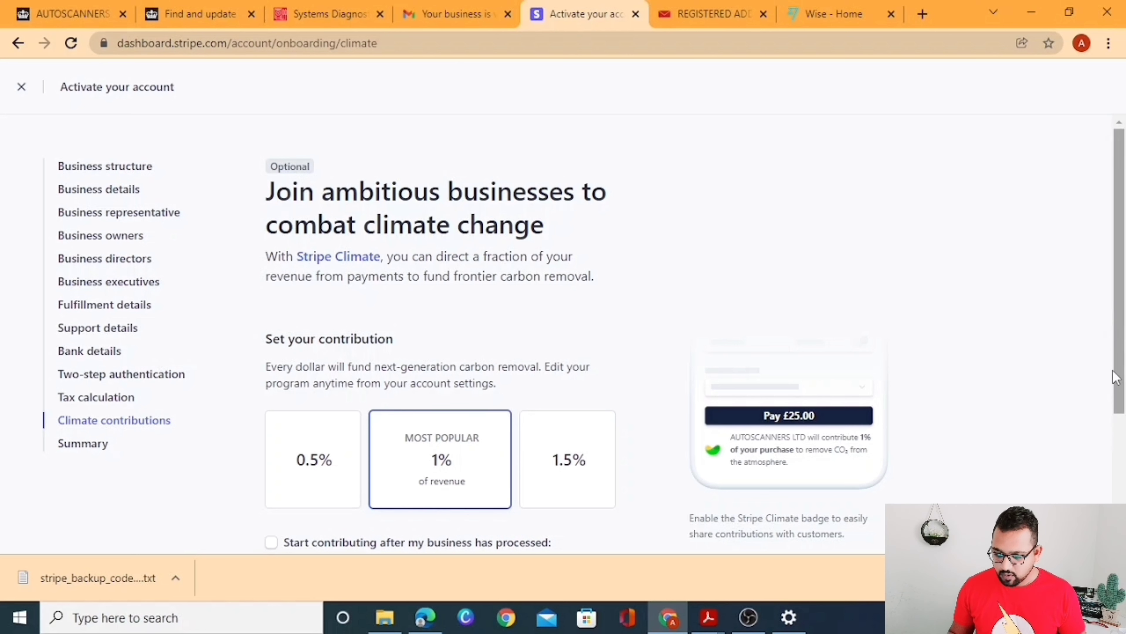
Contribute 0.5% of revenue only after a revenue threshold, then move on to the summary.
{"action": "scroll", "coordinate": [1119, 390], "scroll_direction": "down", "scroll_amount": 3}
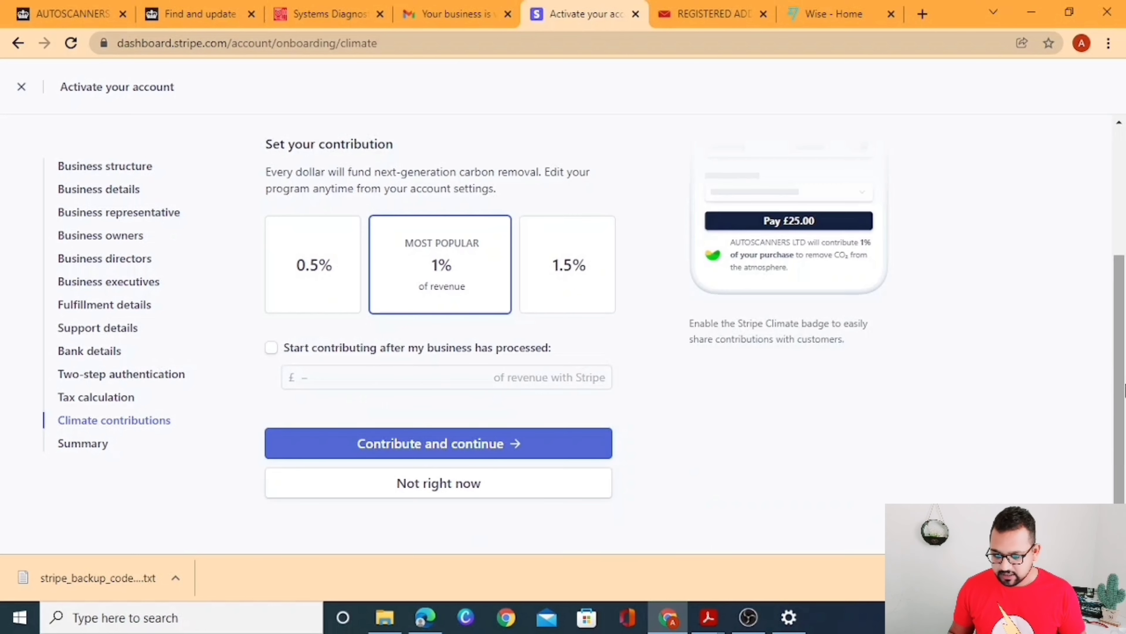
{"action": "left_click", "coordinate": [286, 348]}
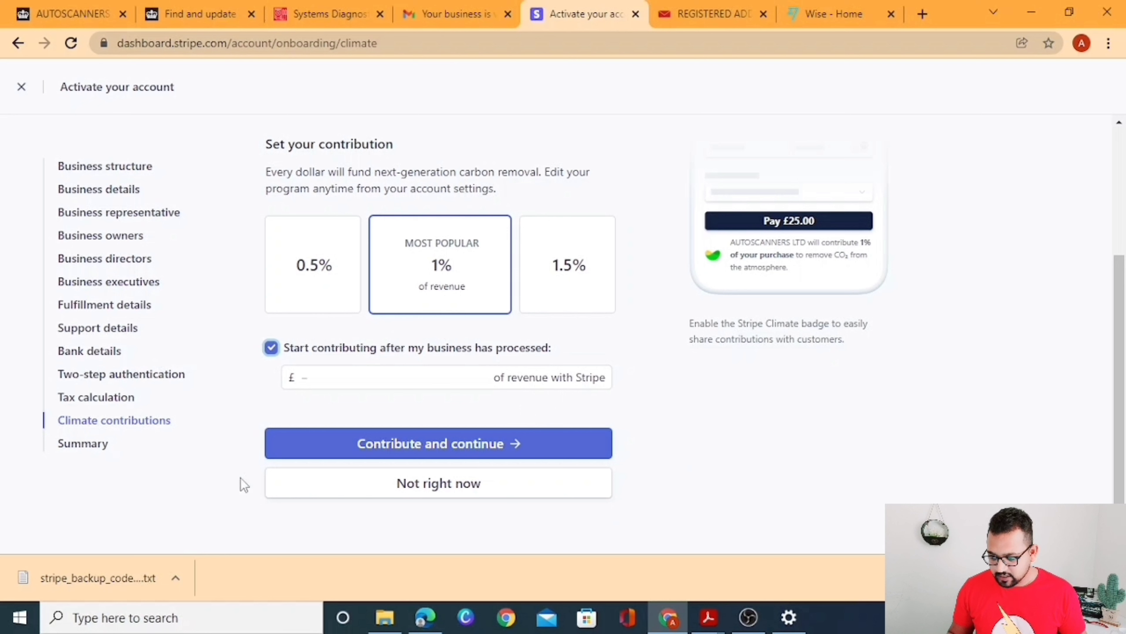
{"action": "left_click", "coordinate": [309, 296]}
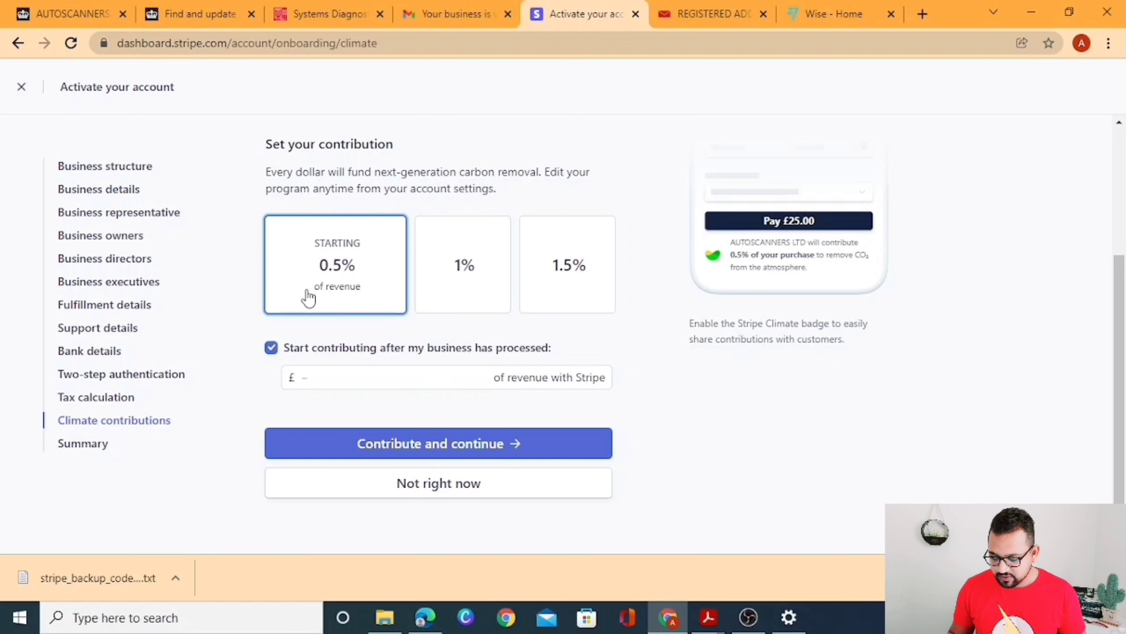
{"action": "left_click", "coordinate": [443, 284]}
{"action": "left_click", "coordinate": [307, 284]}
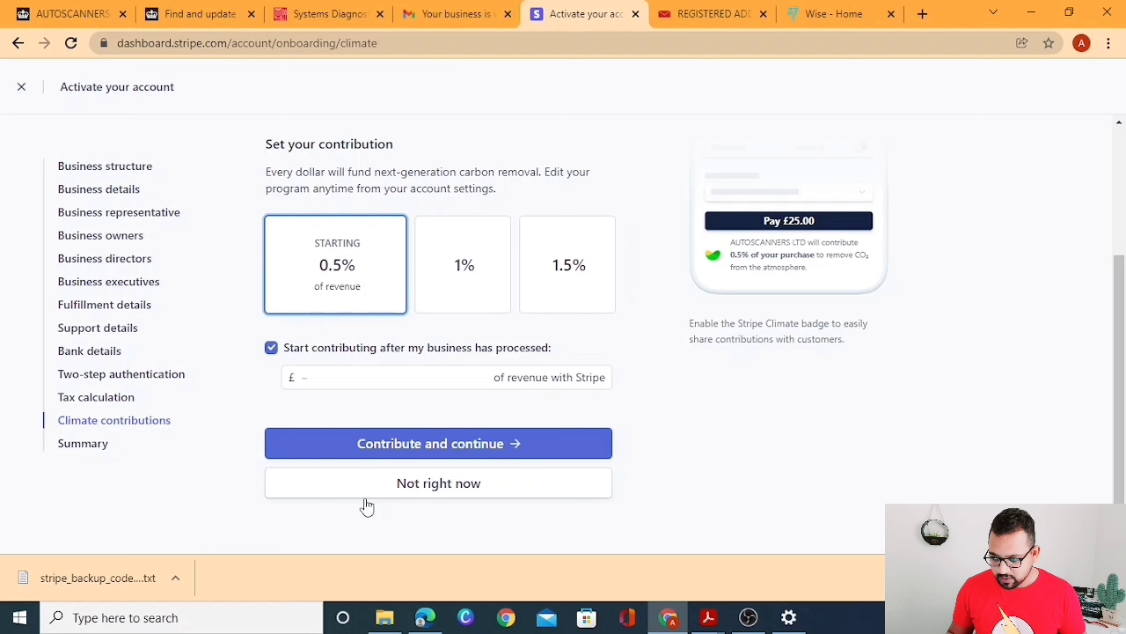
{"action": "left_click", "coordinate": [547, 457]}
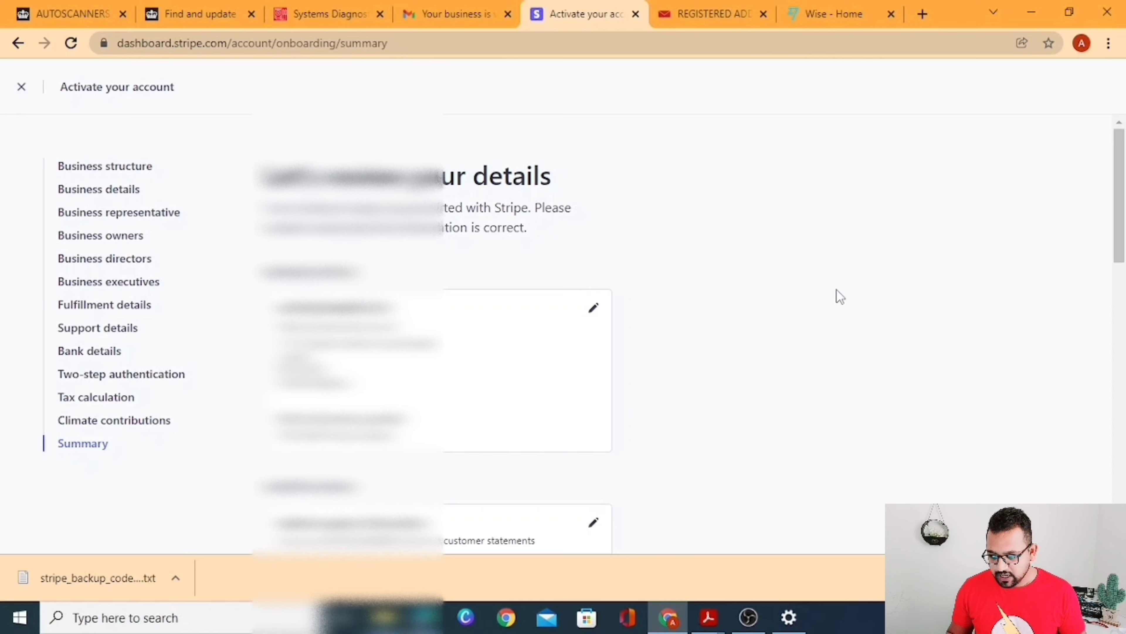
Scroll to the bottom of the Summary page and submit the account activation for review.
{"action": "scroll", "coordinate": [839, 296], "scroll_direction": "down", "scroll_amount": 6}
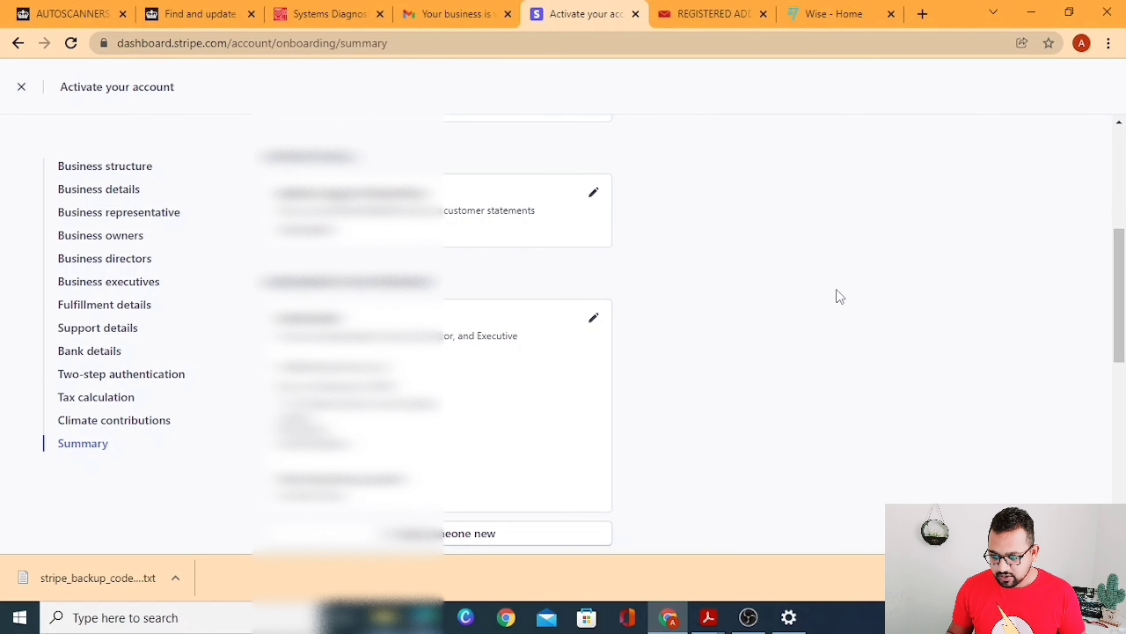
{"action": "scroll", "coordinate": [839, 296], "scroll_direction": "down", "scroll_amount": 3}
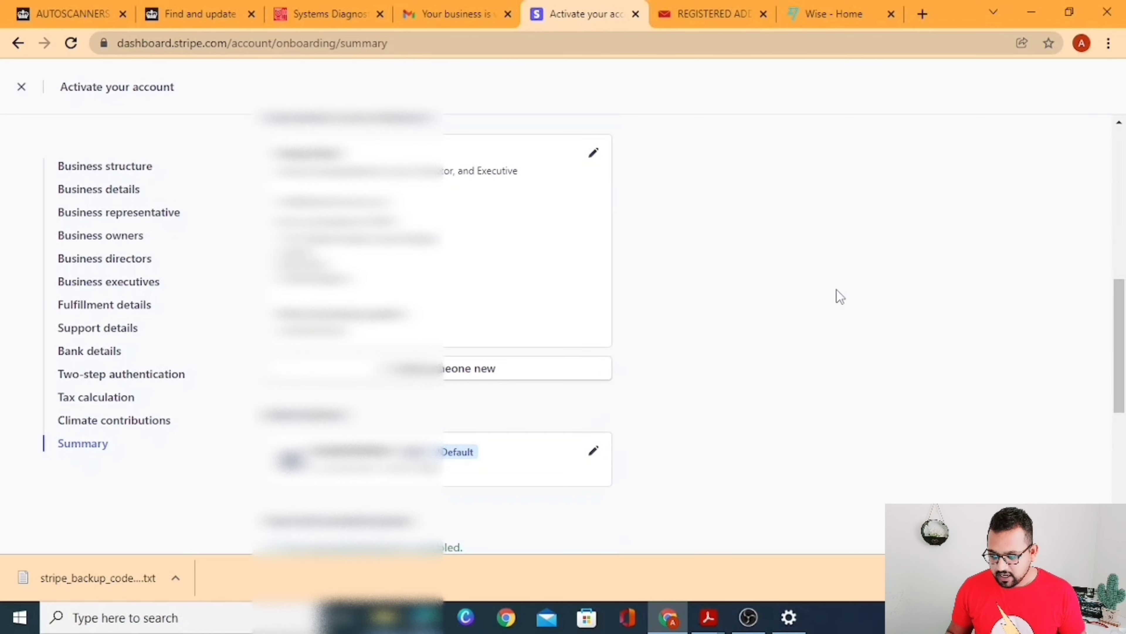
{"action": "scroll", "coordinate": [837, 297], "scroll_direction": "down", "scroll_amount": 2}
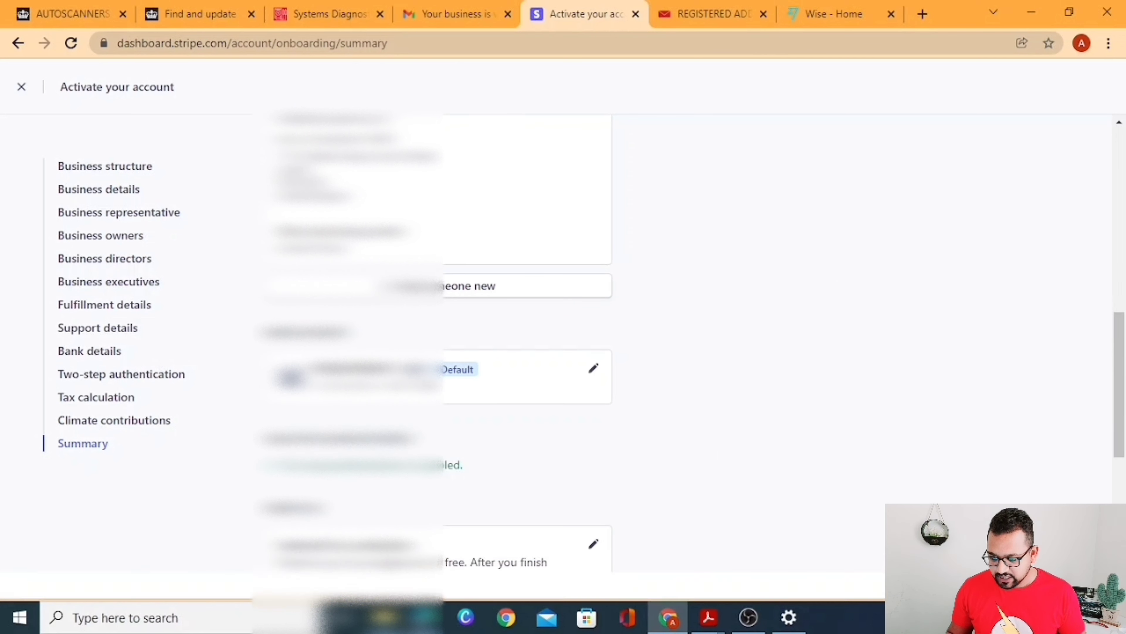
{"action": "scroll", "coordinate": [558, 523], "scroll_direction": "down", "scroll_amount": 6}
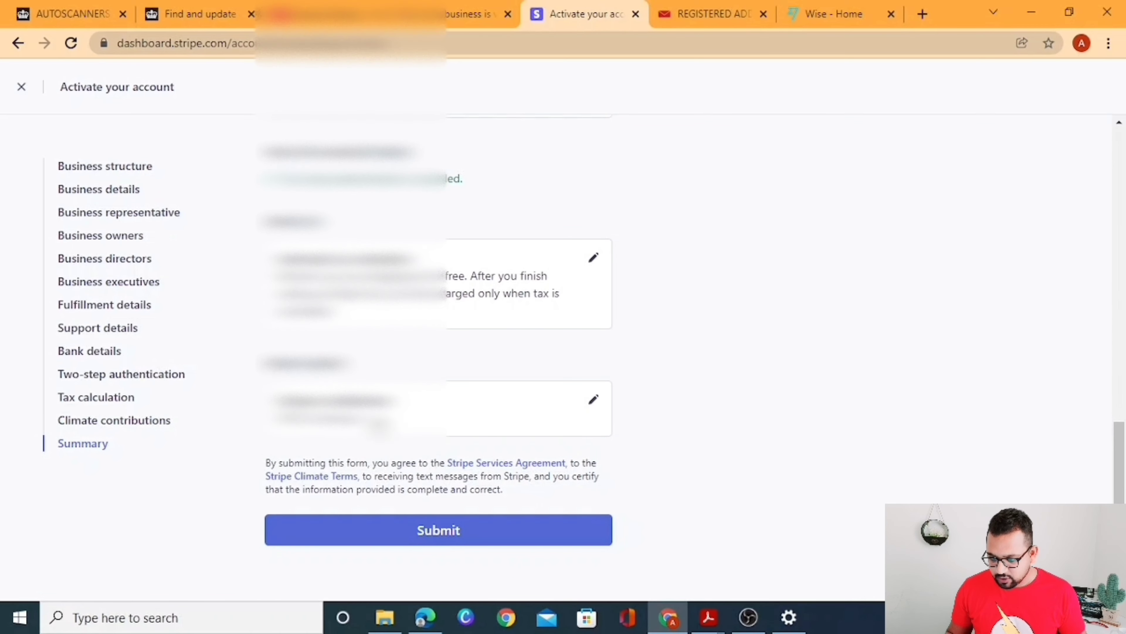
{"action": "left_click", "coordinate": [505, 537]}
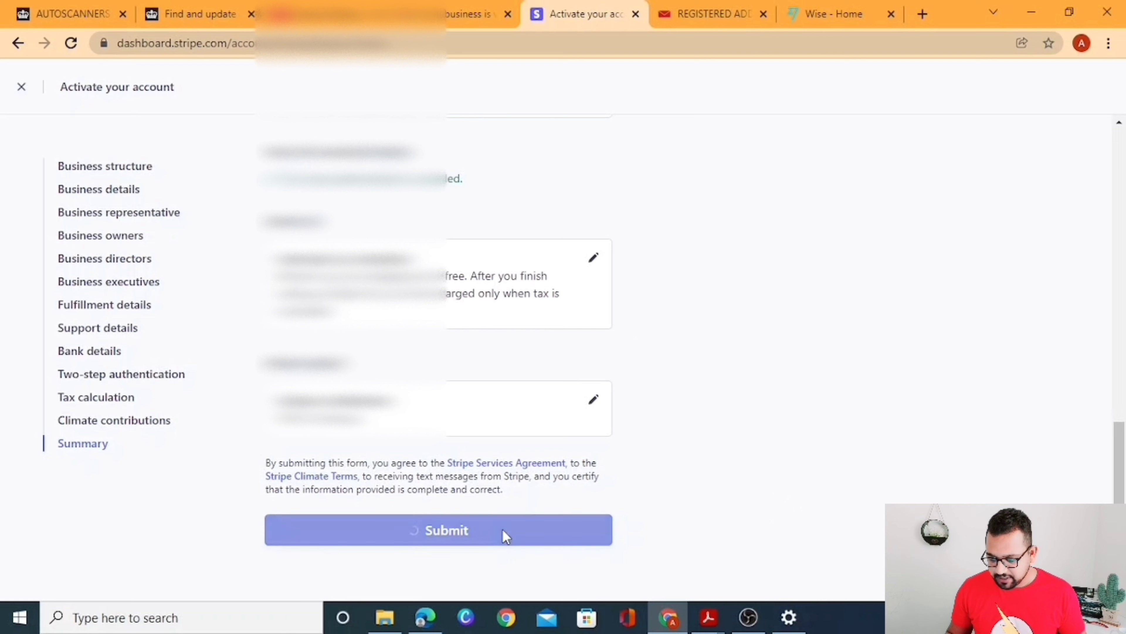